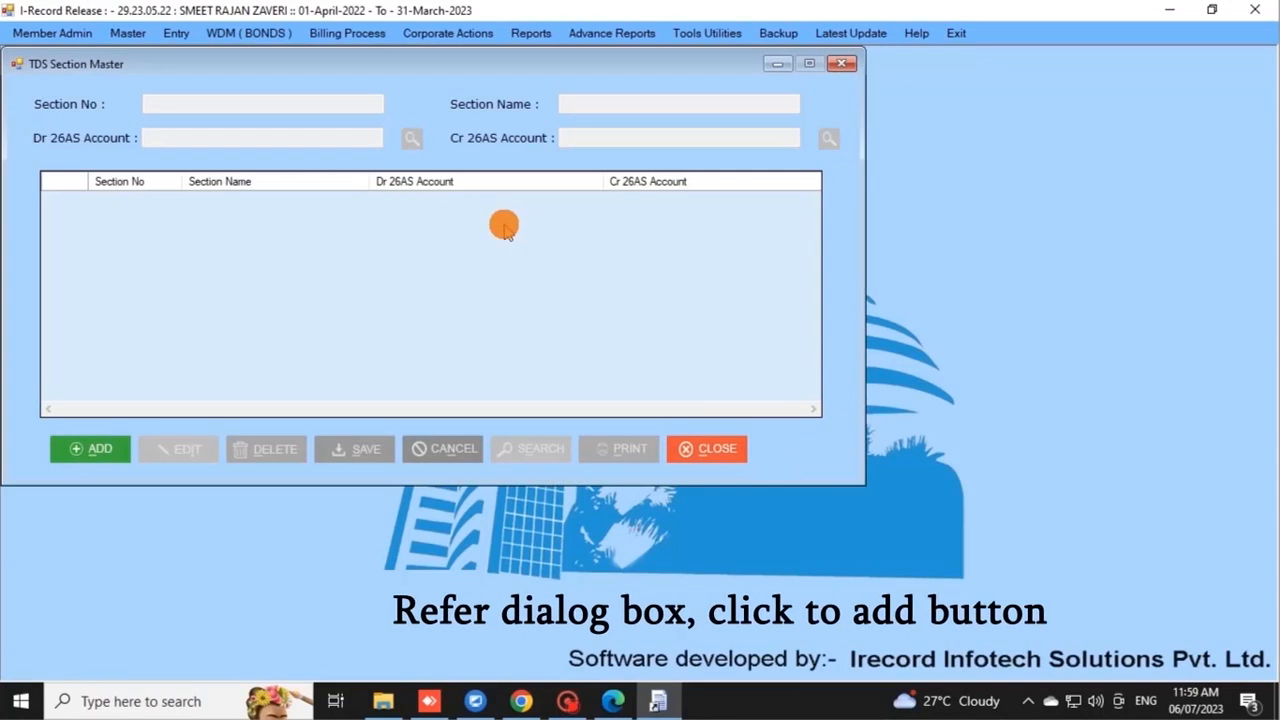
Start a new TDS section record with section number 194 and section name Dividends
left_click(97, 452)
left_click(206, 101)
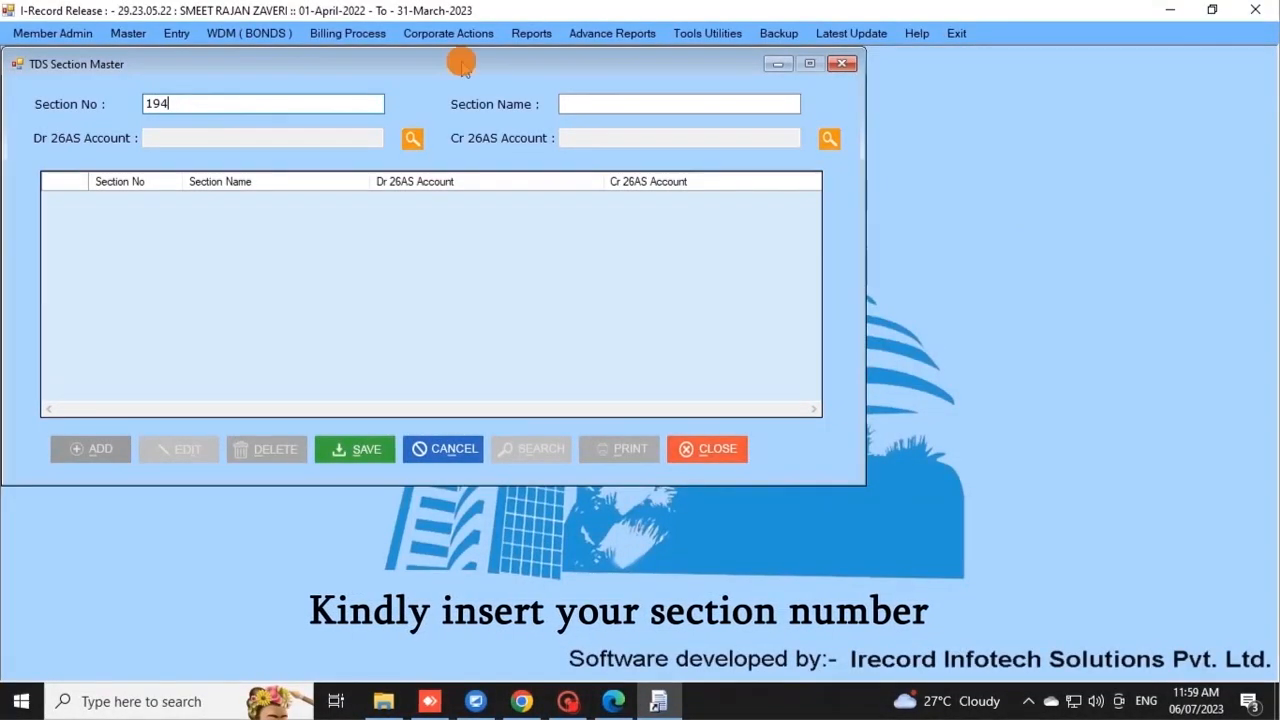
left_click(608, 106)
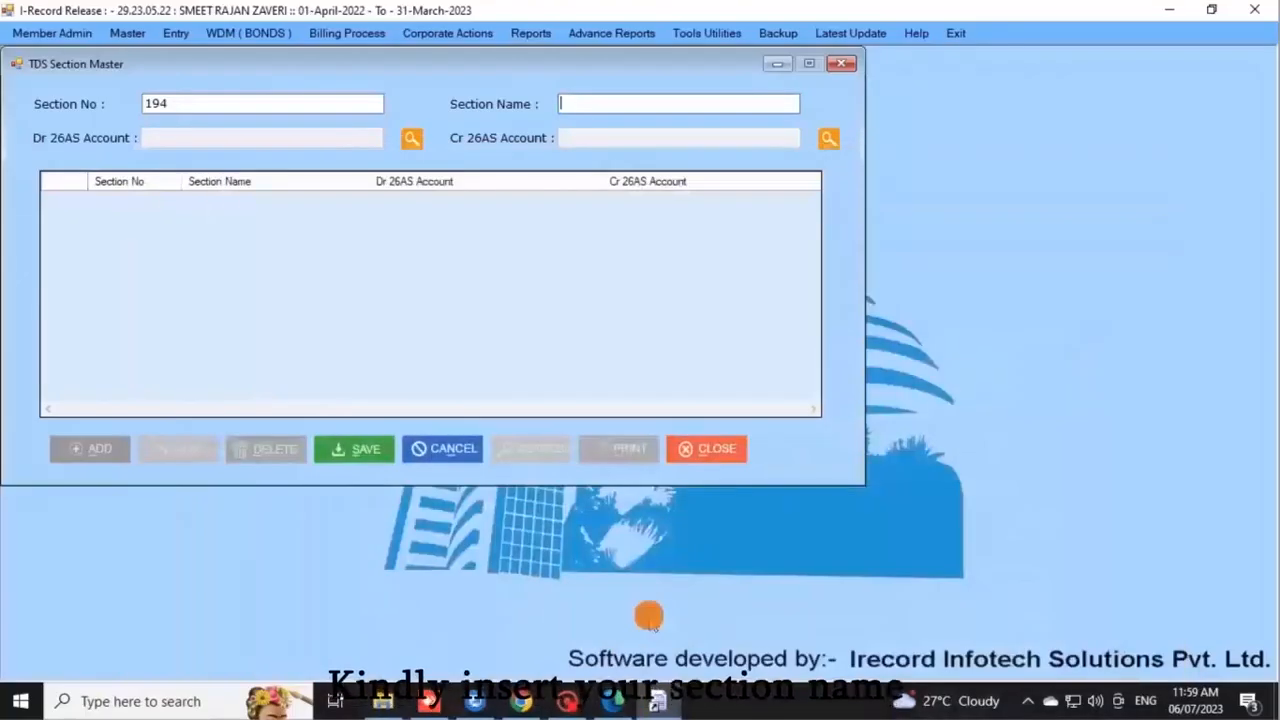
type("Dividends")
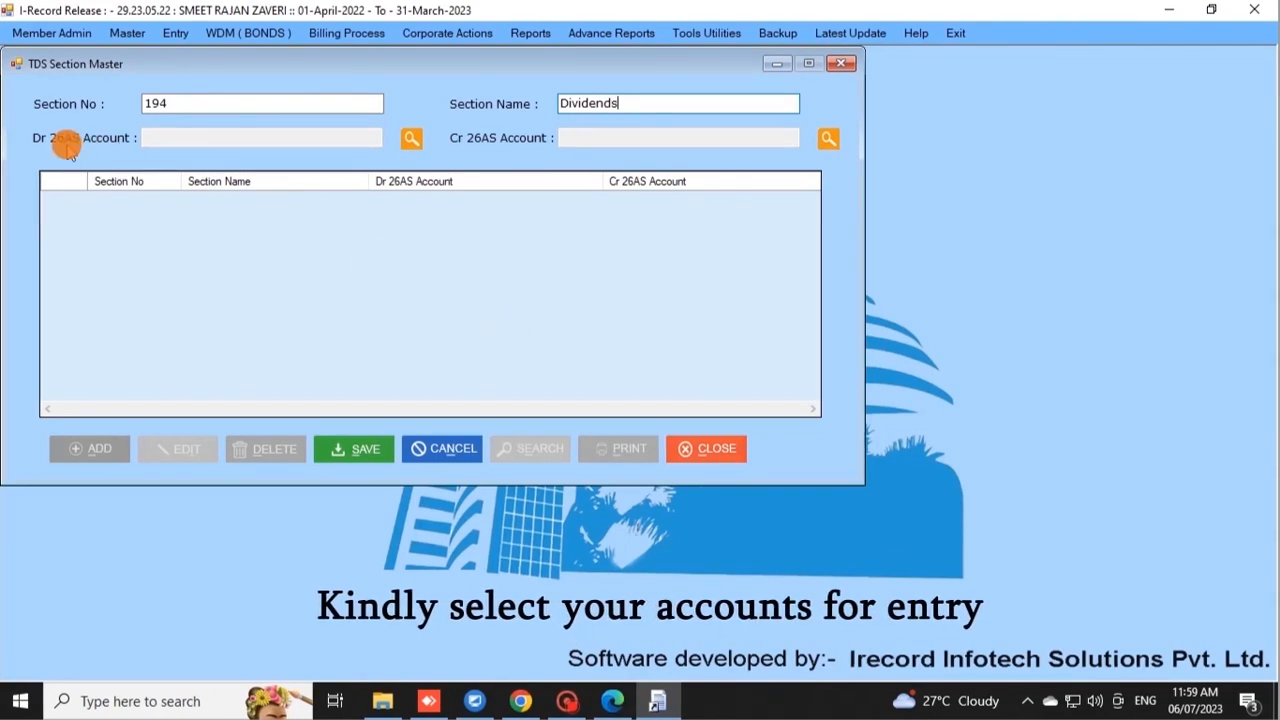
Search the account list for "tds" for the Dr 26AS Account, and close the search
left_click(411, 143)
type("tds")
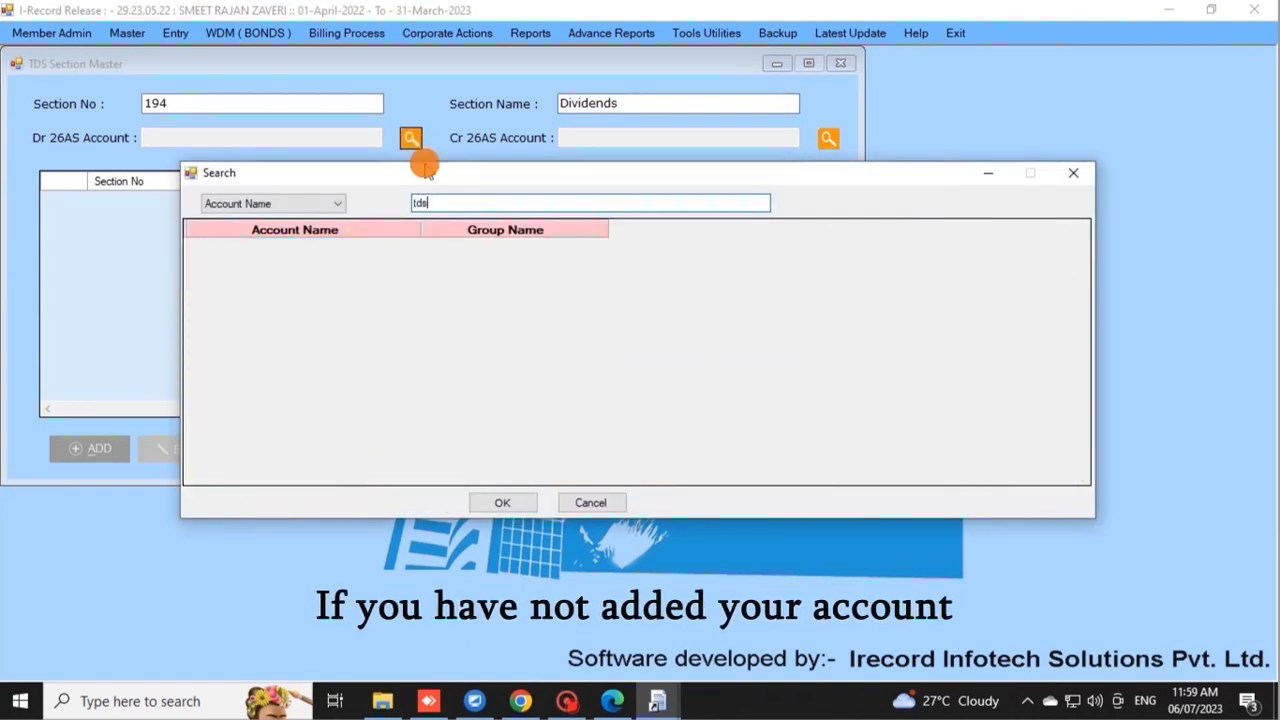
left_click(1070, 174)
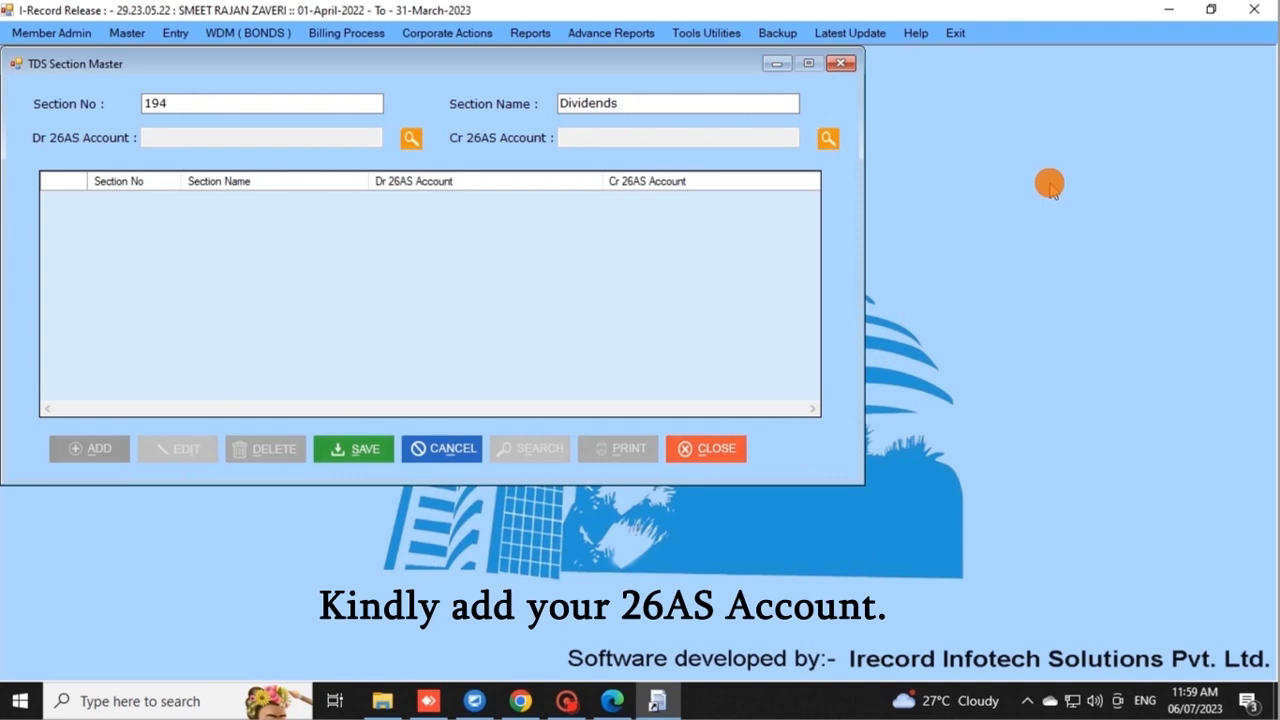
Create and save an account named TDS RECEVEIABLE under the CAPITAL group in the Account Master
left_click(127, 33)
mouse_move(140, 78)
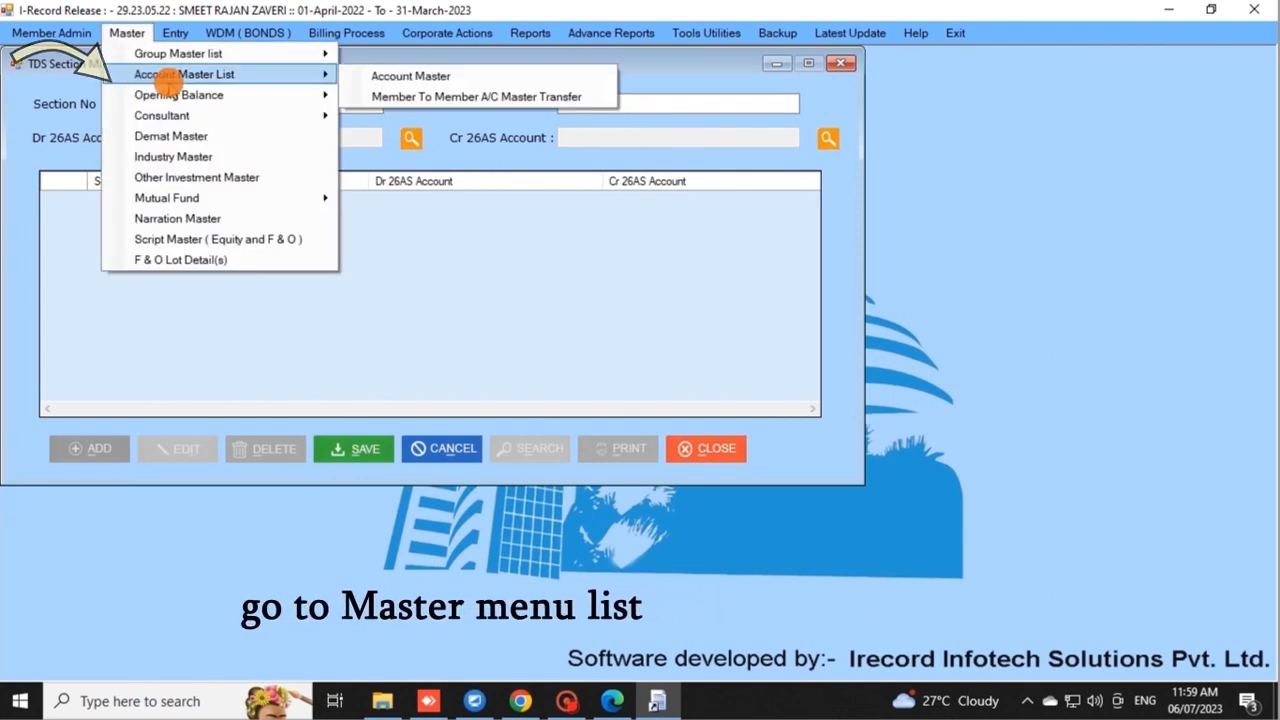
left_click(503, 78)
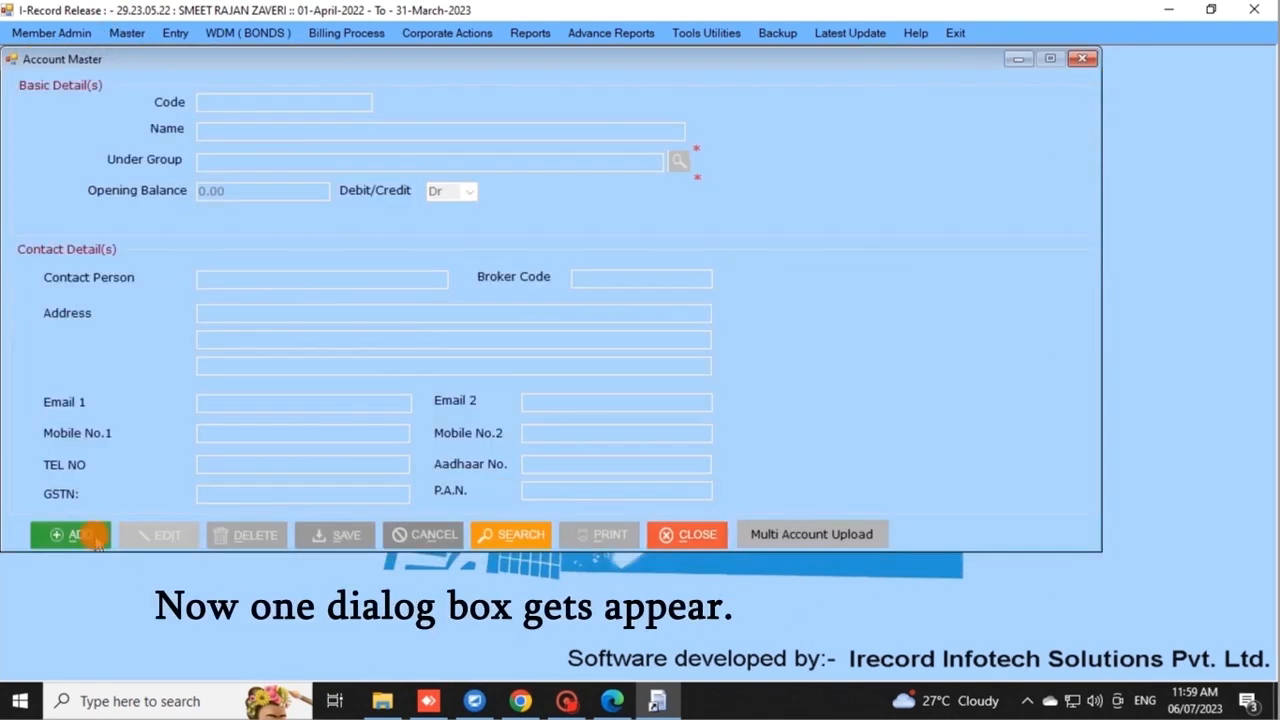
left_click(95, 536)
type("TDS")
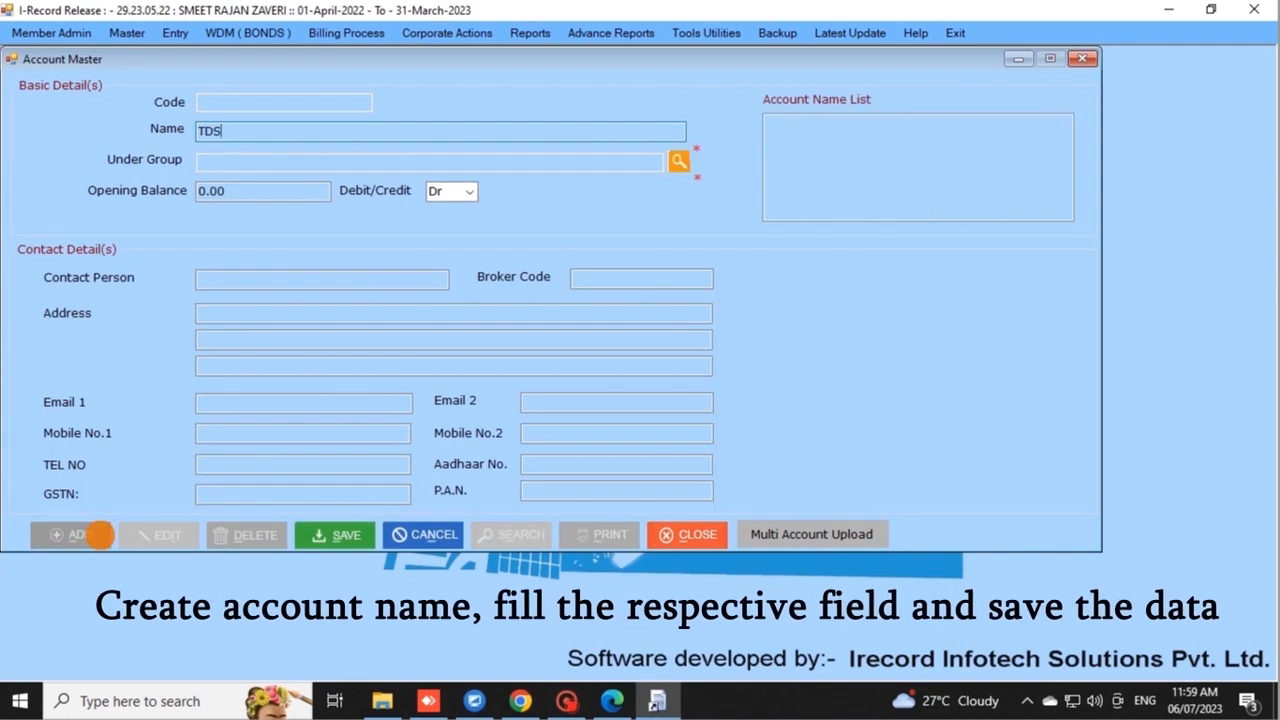
type(" RECE")
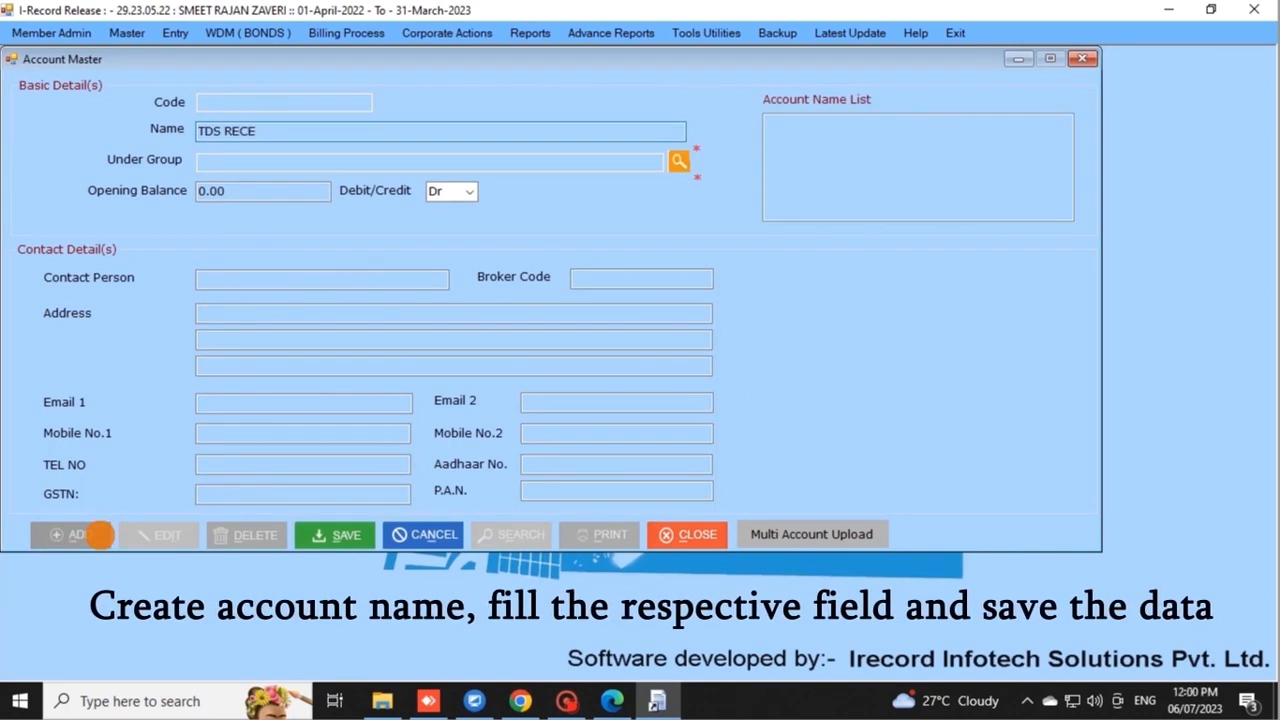
type("IVEABLE")
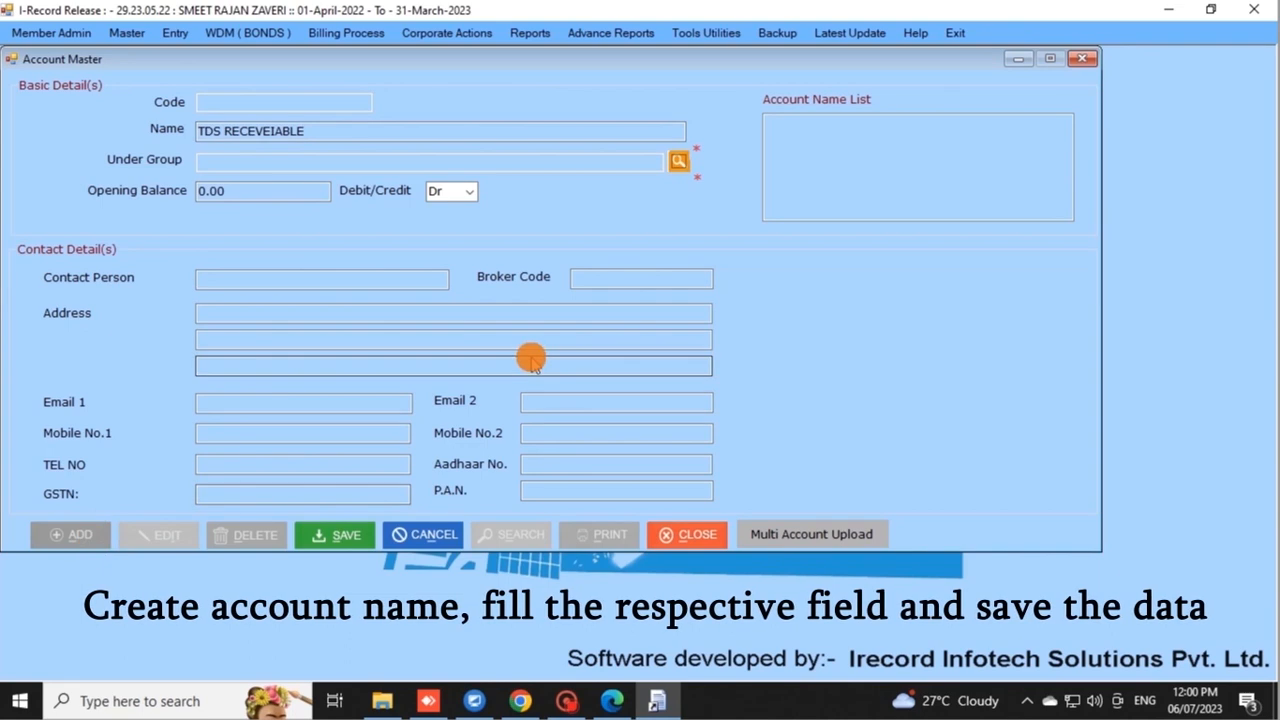
key("Return")
type("CA")
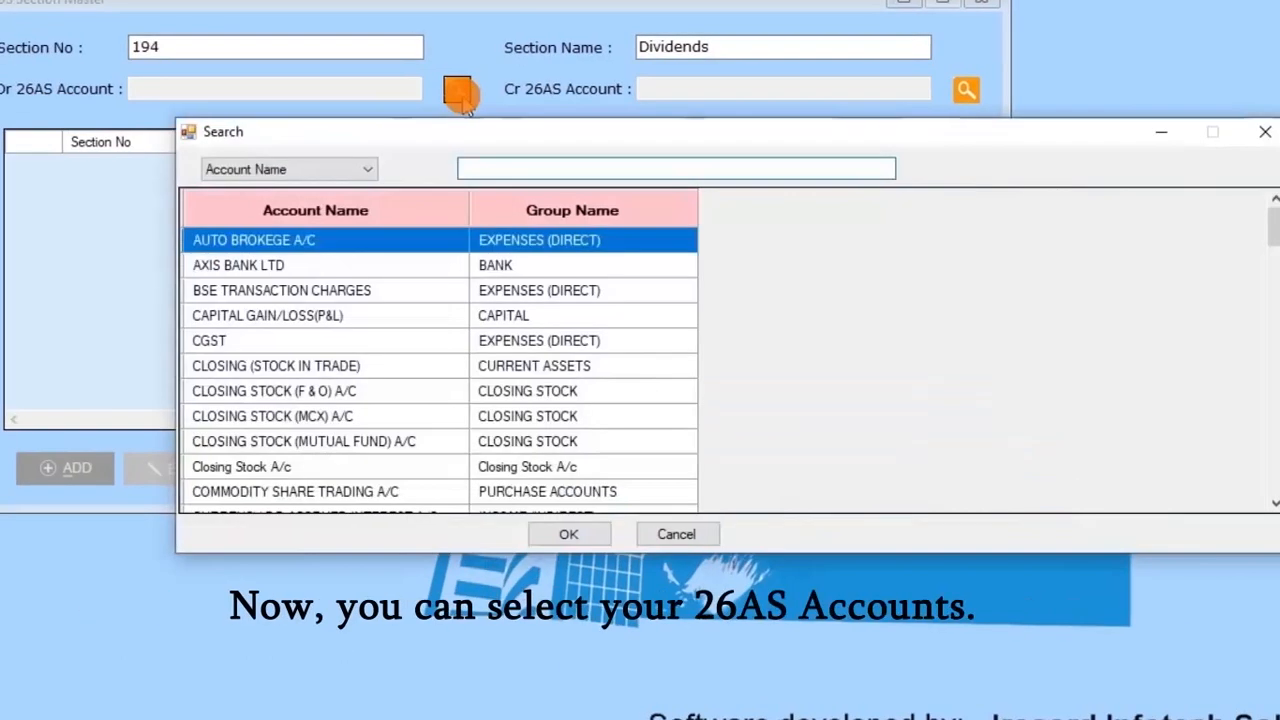
Assign TDS RECEVEIABLE as section 194's Dr 26AS Account and DIVIDEND RECEIVED as its Cr 26AS Account, and save the record
type("TDS")
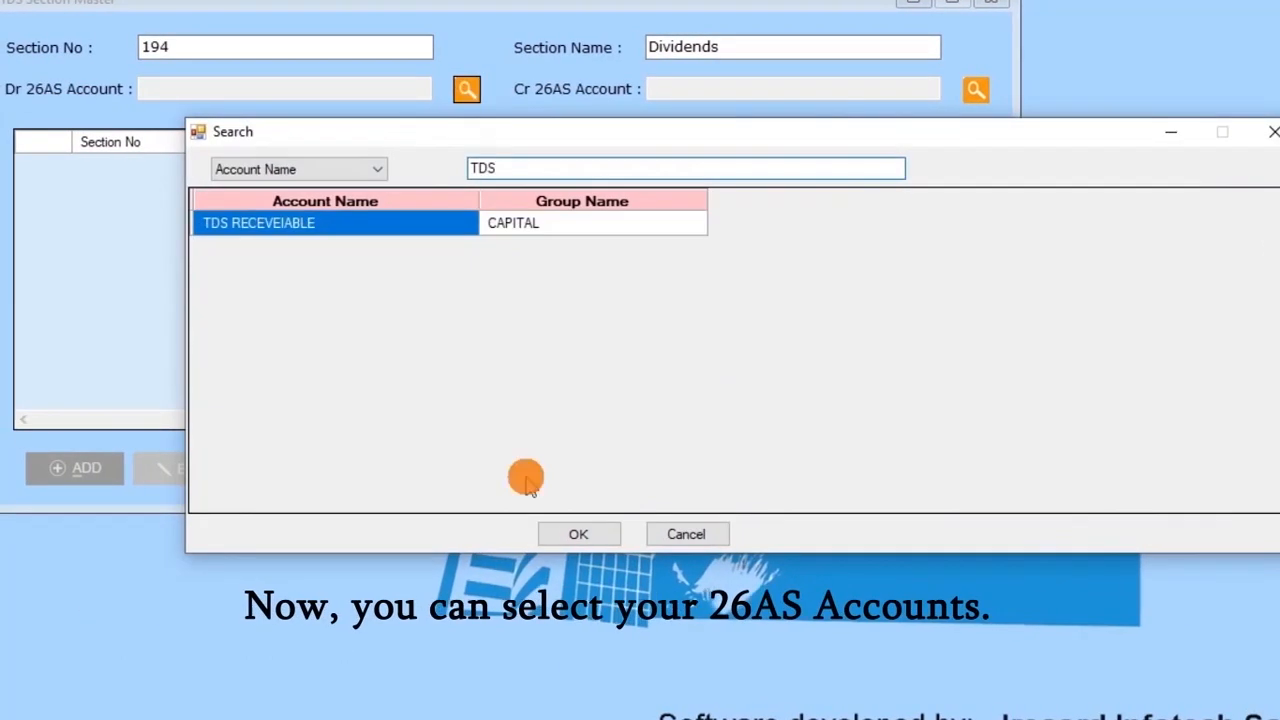
left_click(570, 532)
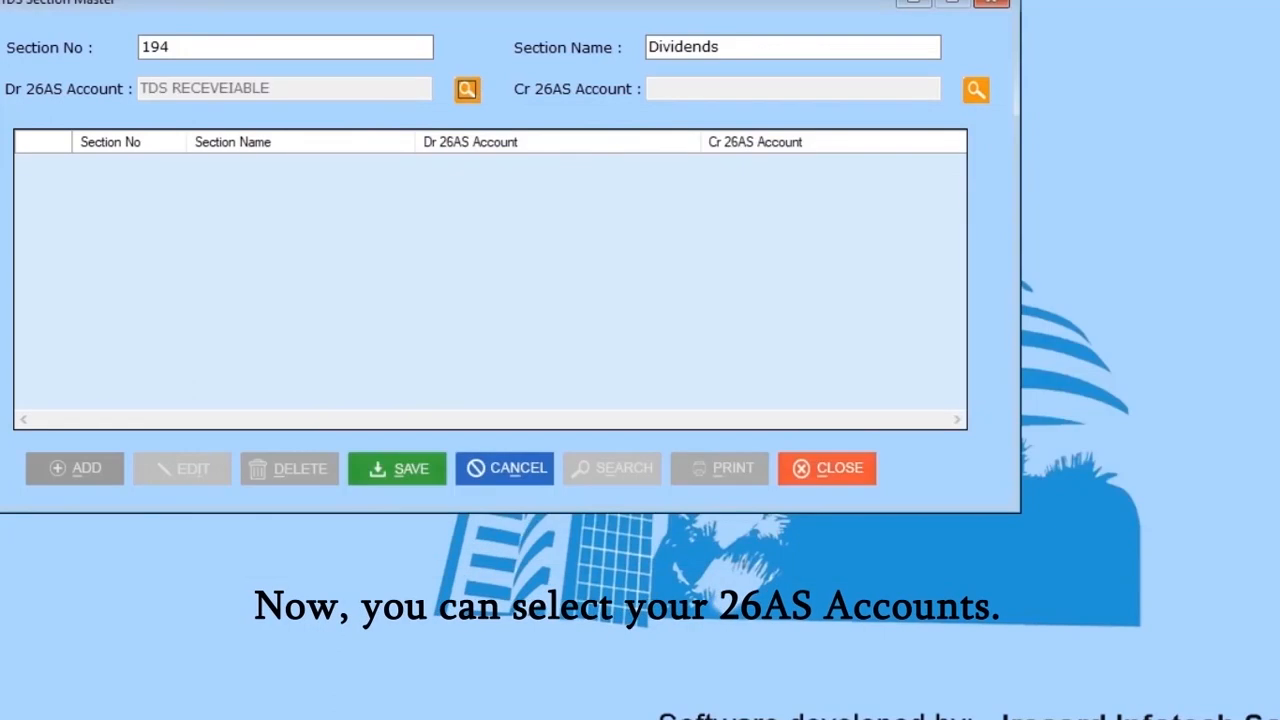
left_click(974, 93)
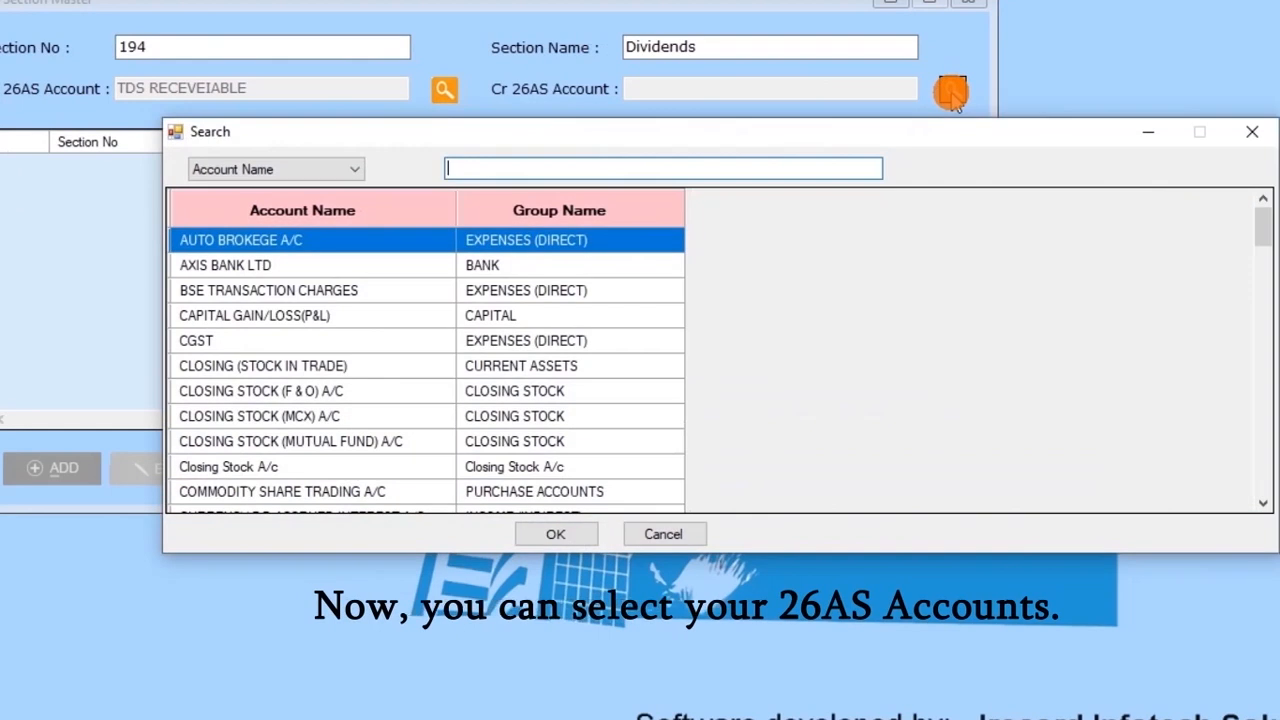
type("DIV")
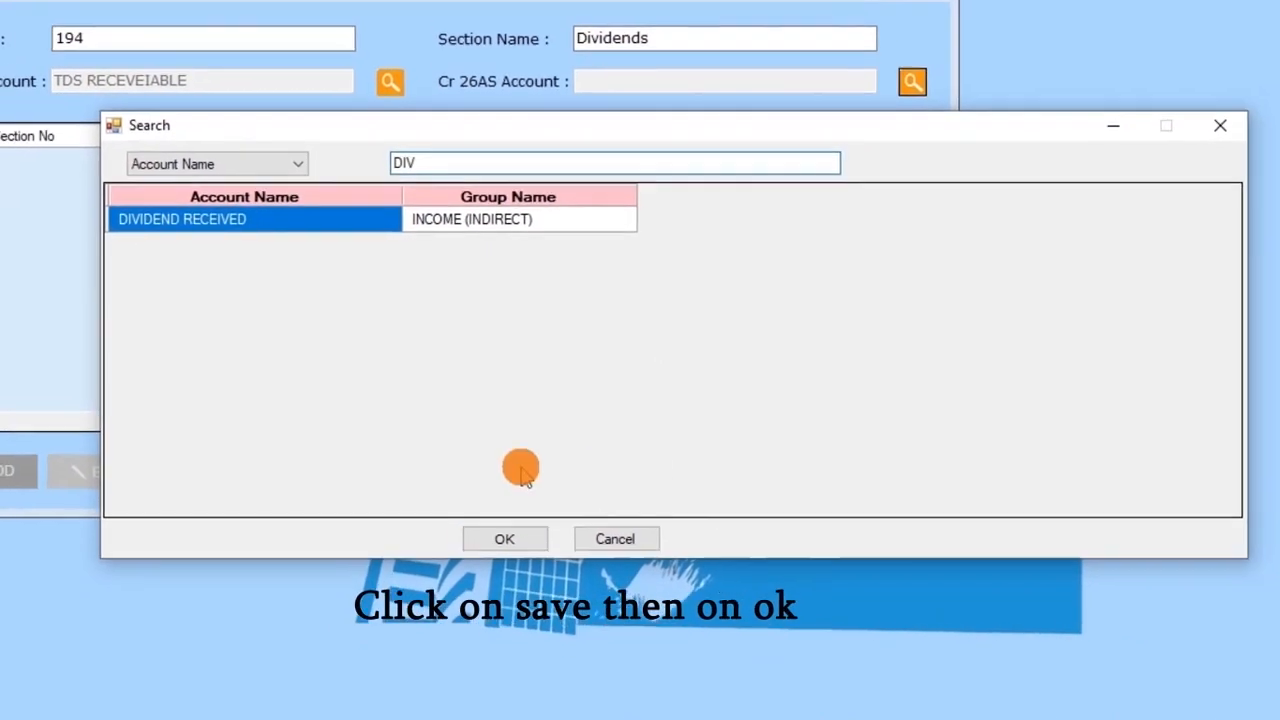
left_click(504, 539)
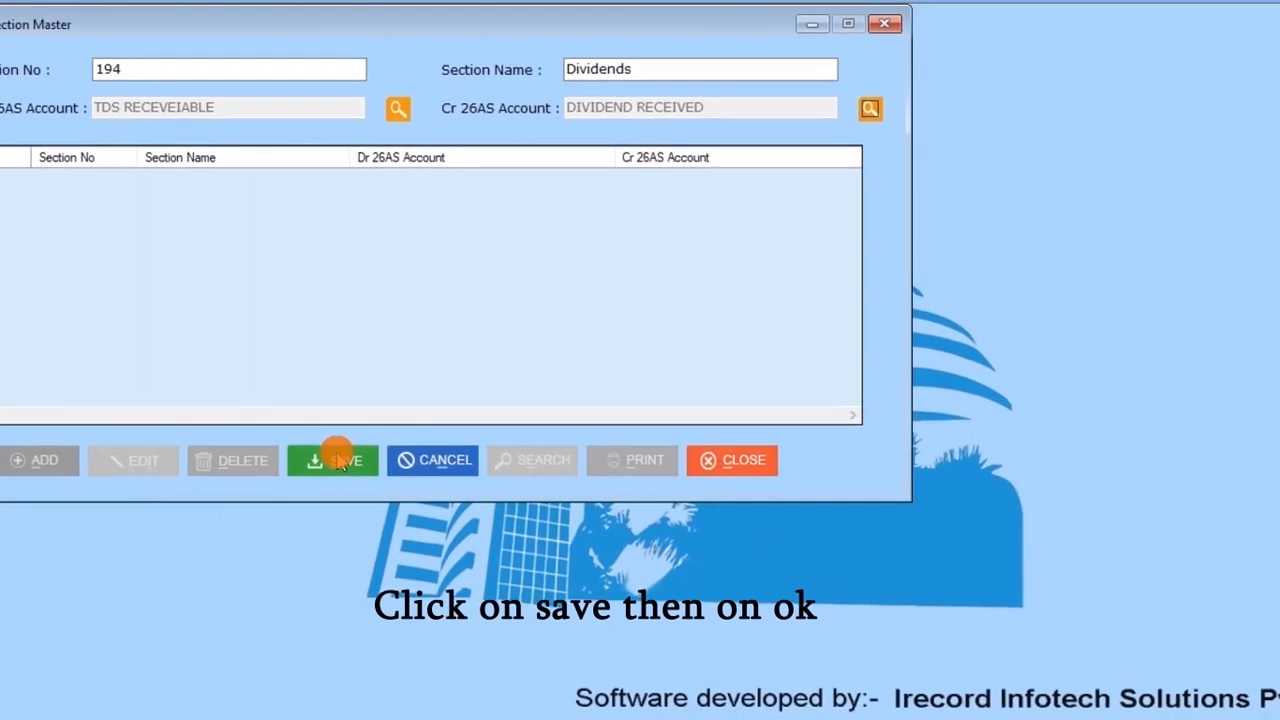
left_click(340, 460)
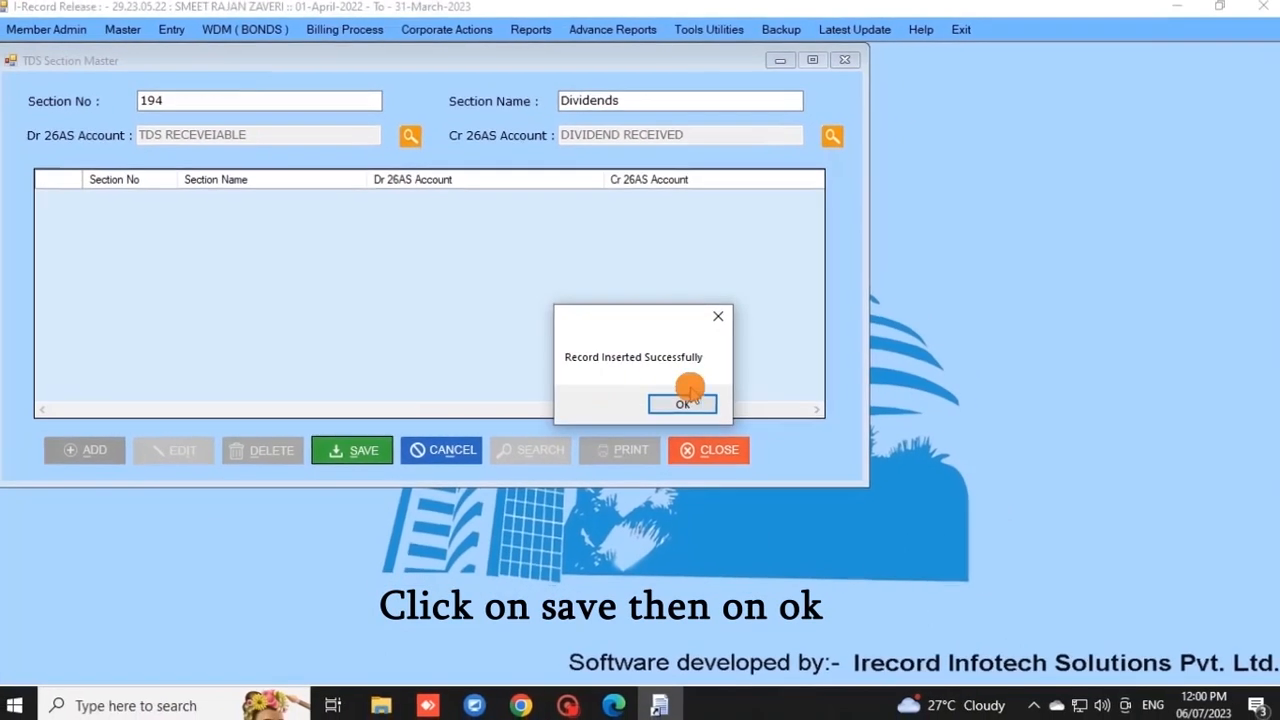
left_click(688, 400)
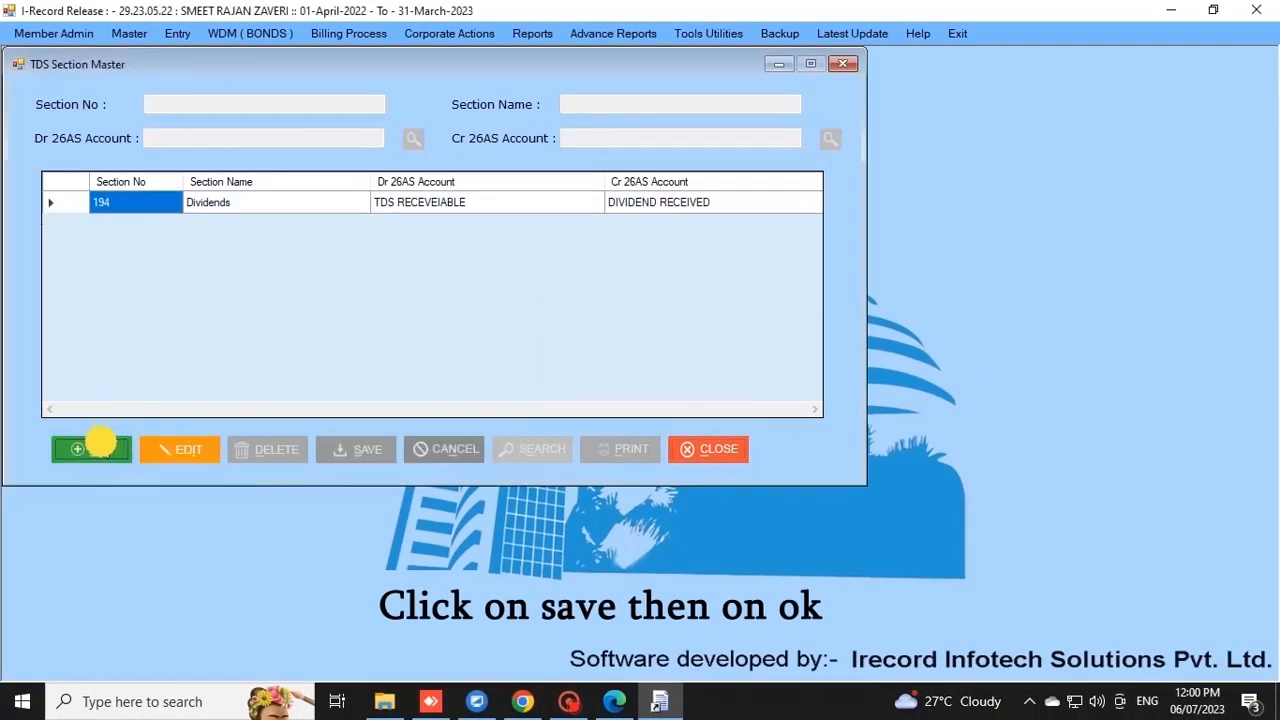
Start another section record and copy the name of section 194A from the 26AS PDF open in Edge
left_click(100, 443)
left_click(614, 701)
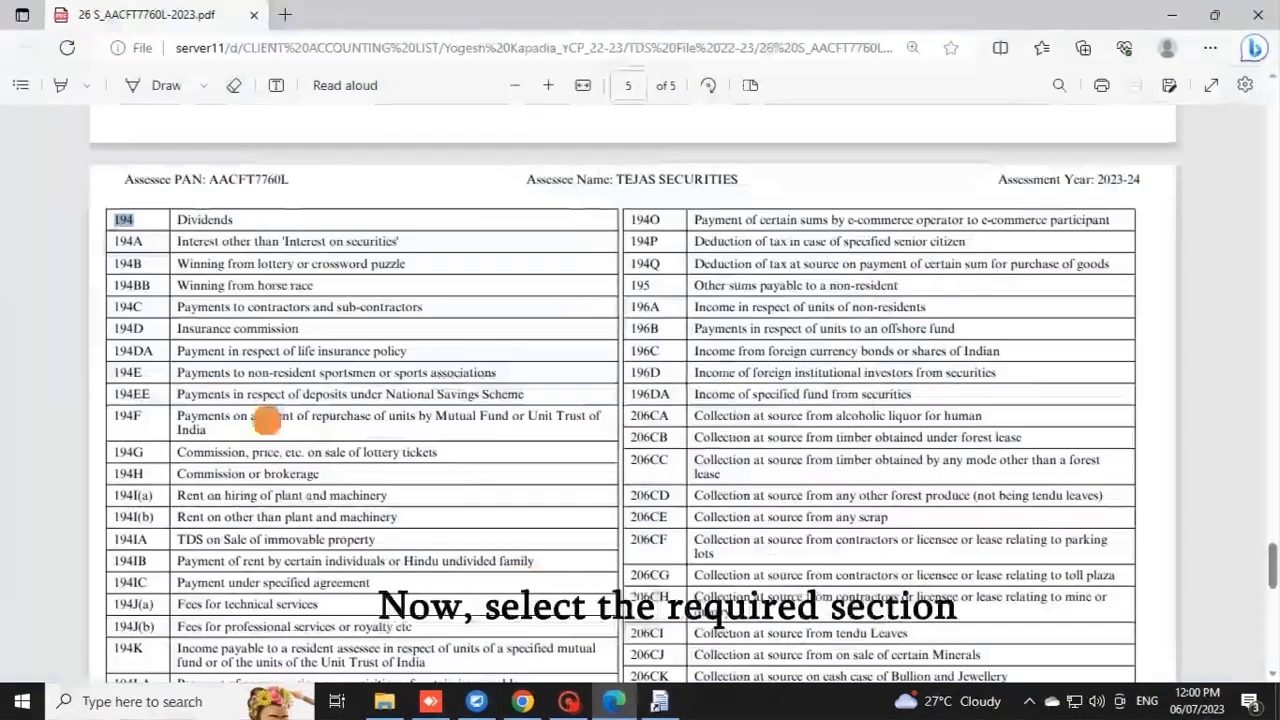
double_click(127, 241)
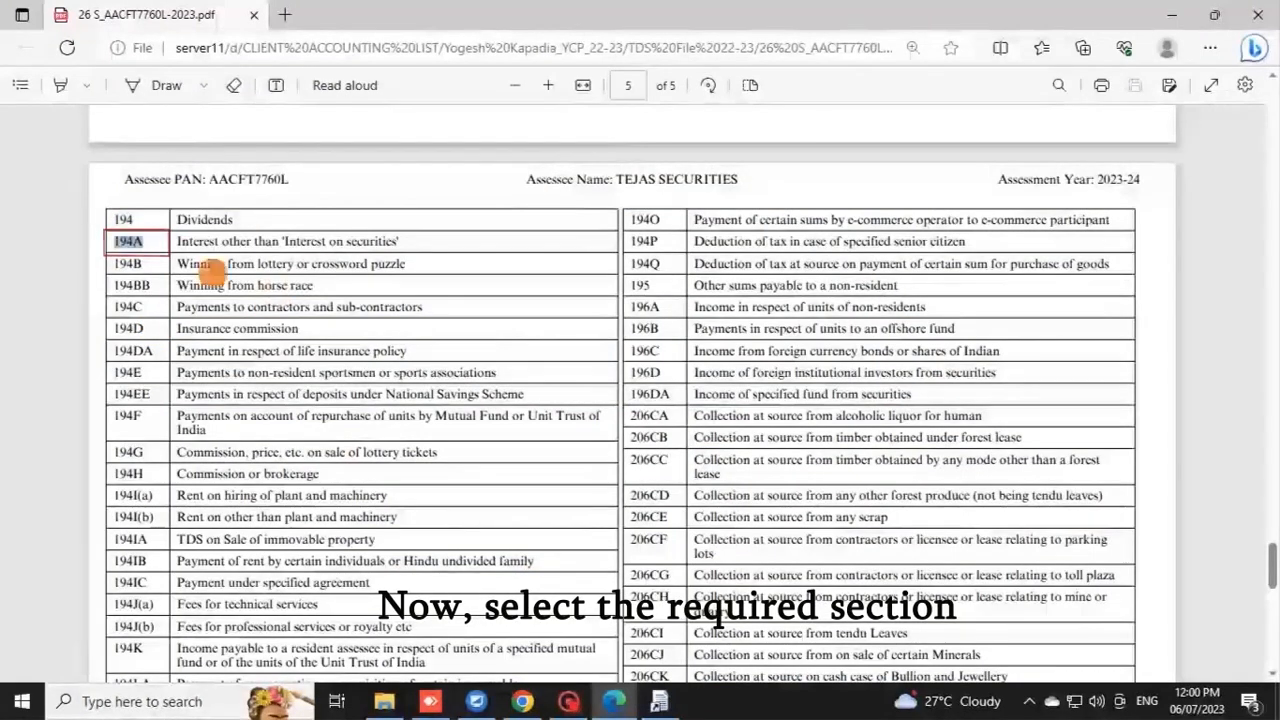
left_click_drag(177, 241, 416, 233)
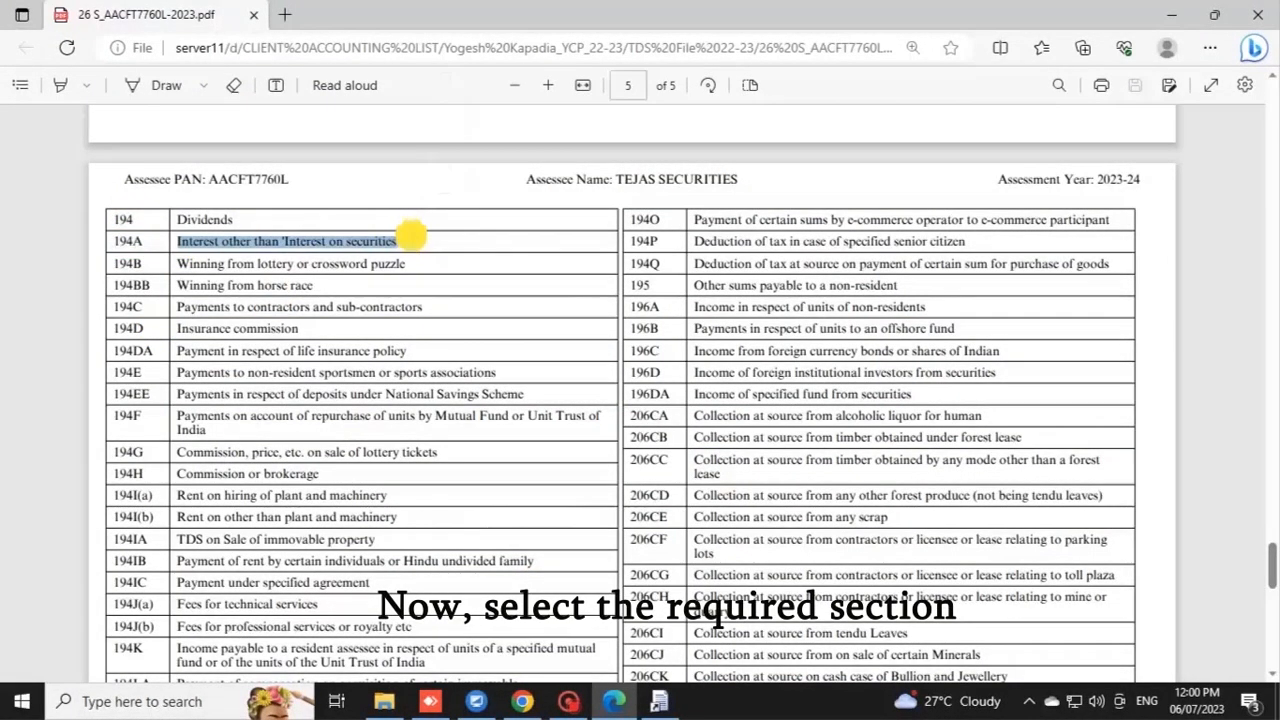
left_click(403, 261)
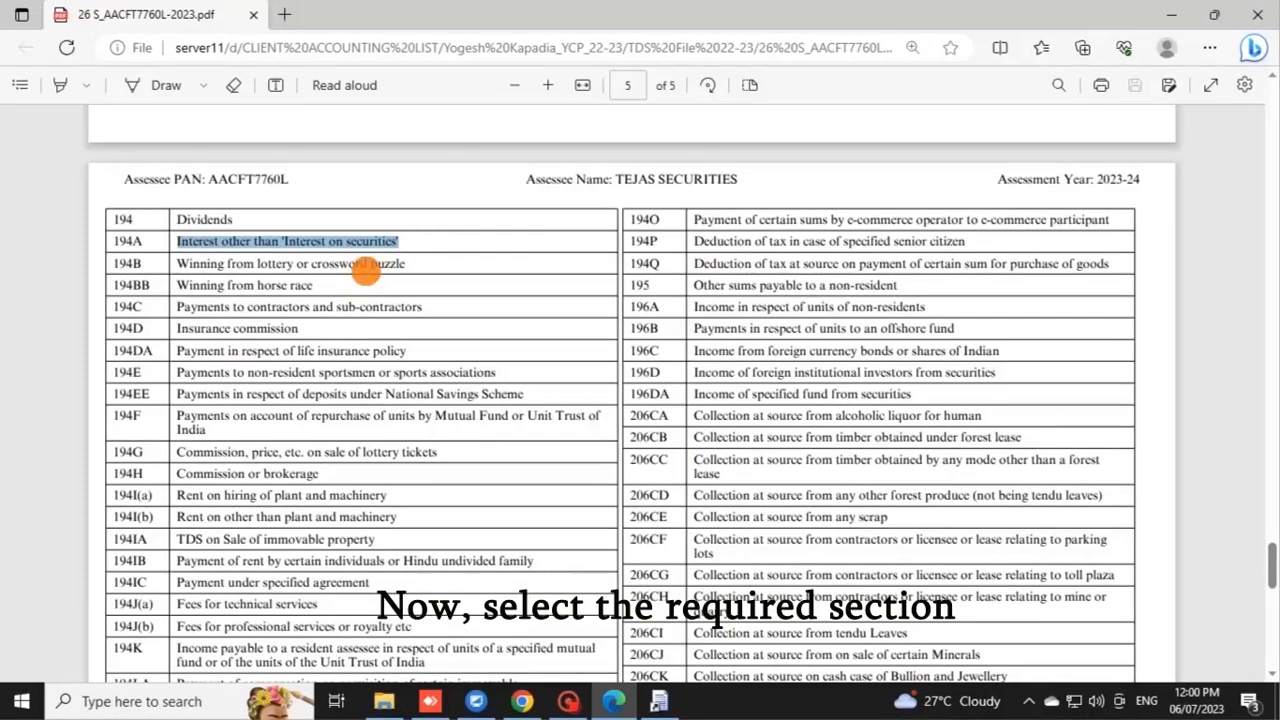
Switch back to I-Record and enter section number 194A with the name Interest other than 'Interest on securities'
key("alt+Tab")
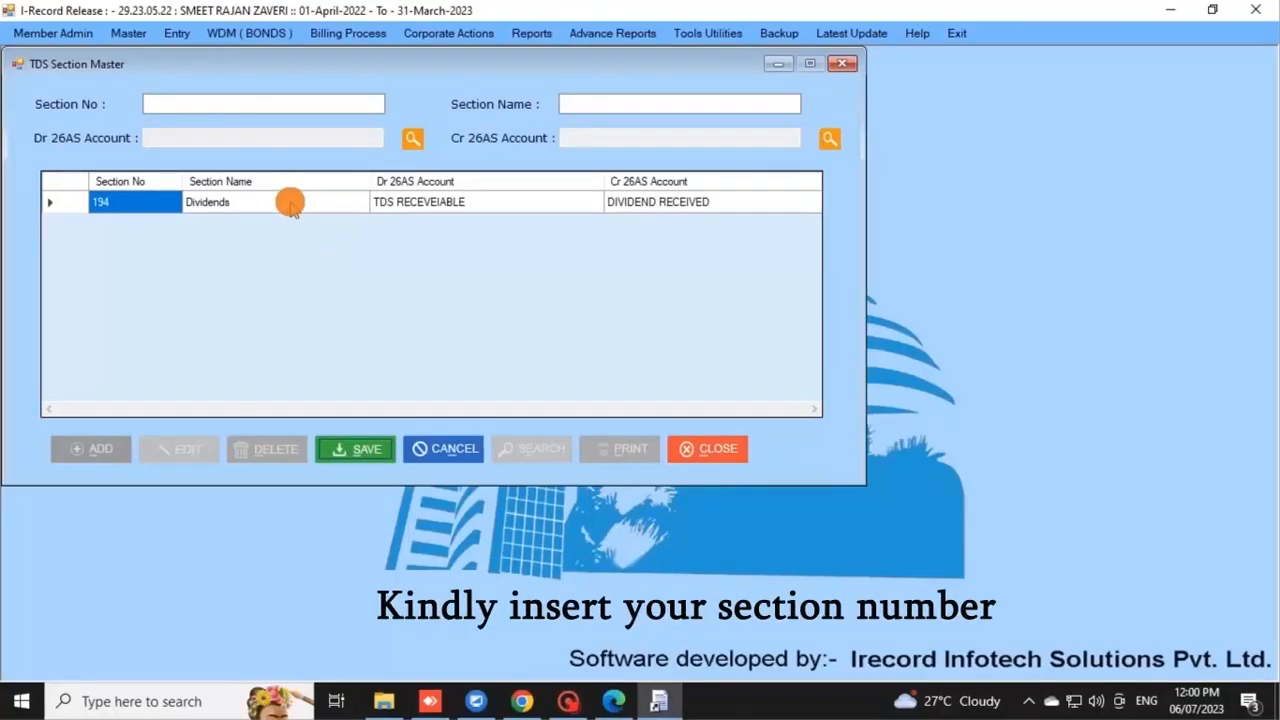
left_click(193, 102)
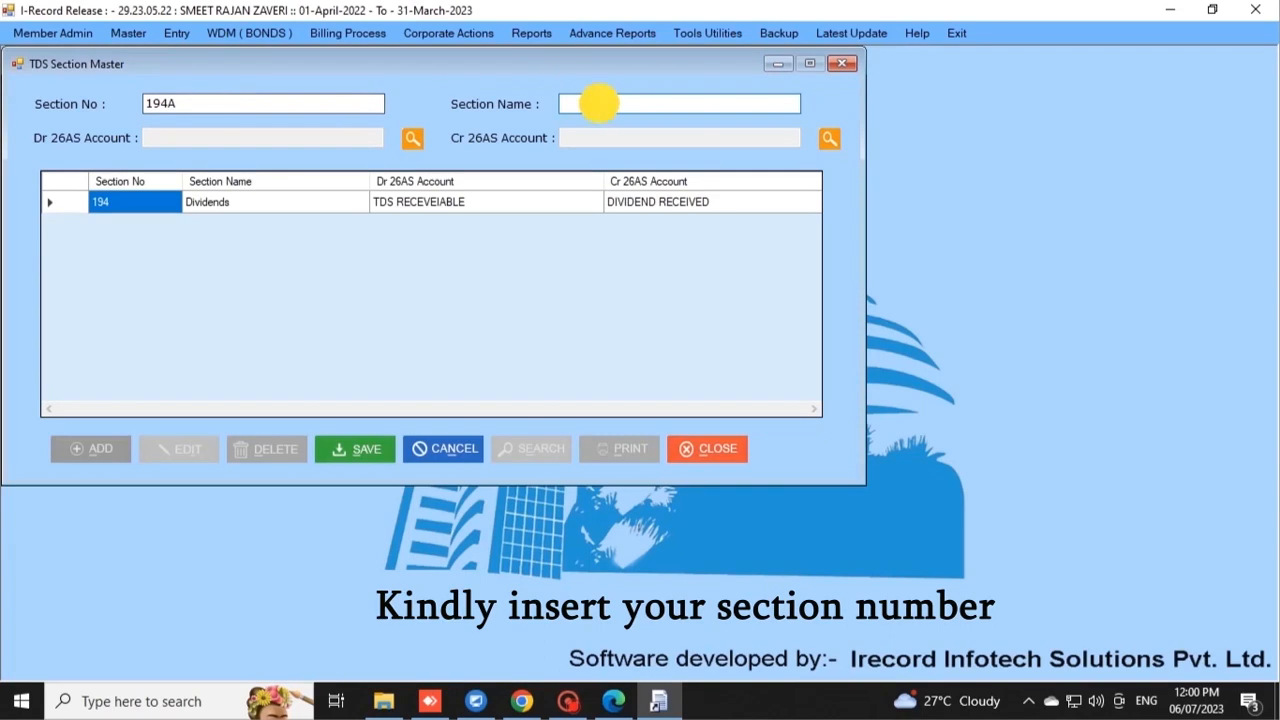
key("ctrl+v")
double_click(594, 108)
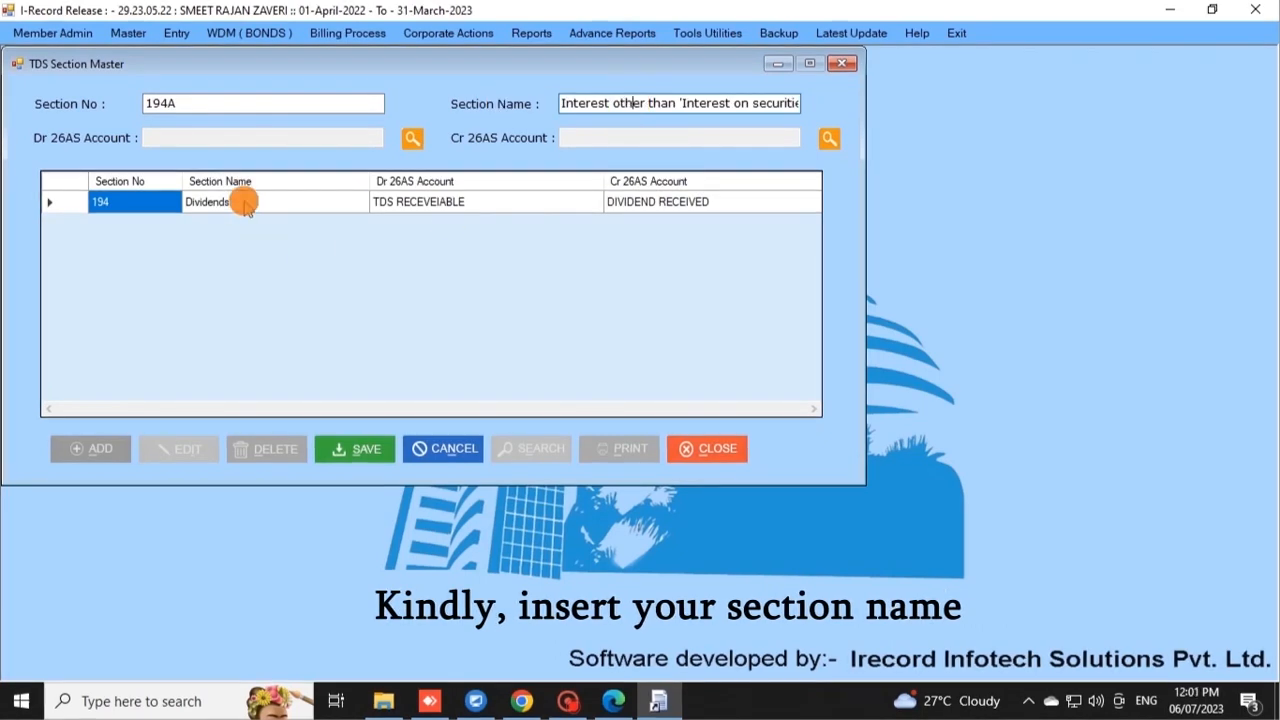
Set section 194A's Dr 26AS Account to TDS RECEVEIABLE and its Cr 26AS Account to DIVIDEND RECEIVED, and save the record
left_click(406, 141)
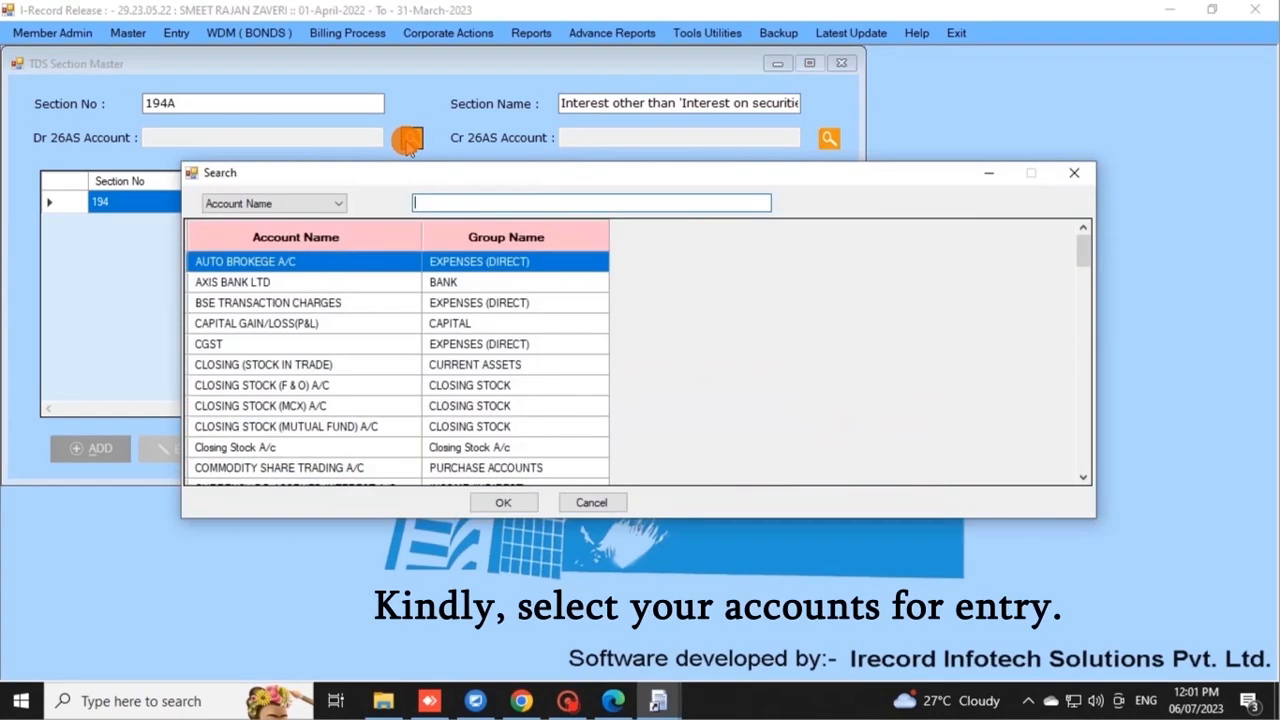
type("TDS")
left_click(502, 502)
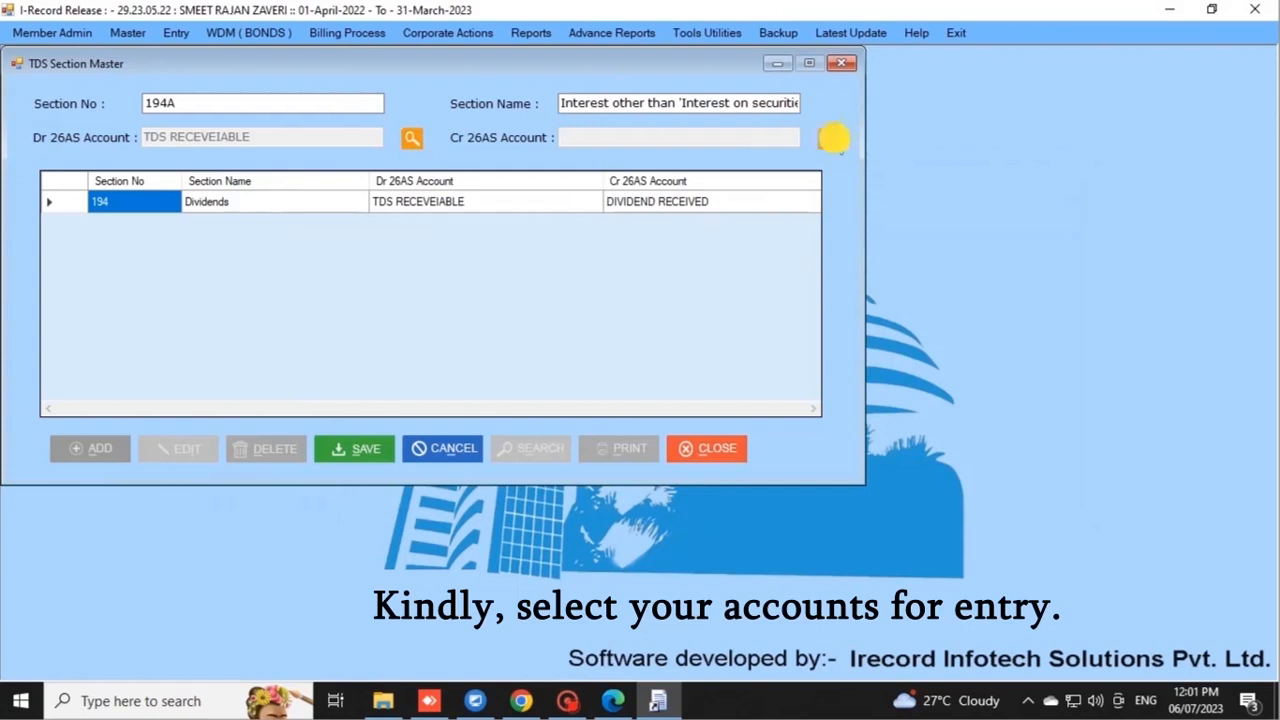
left_click(830, 138)
type("DIVIDEND RECEIVED")
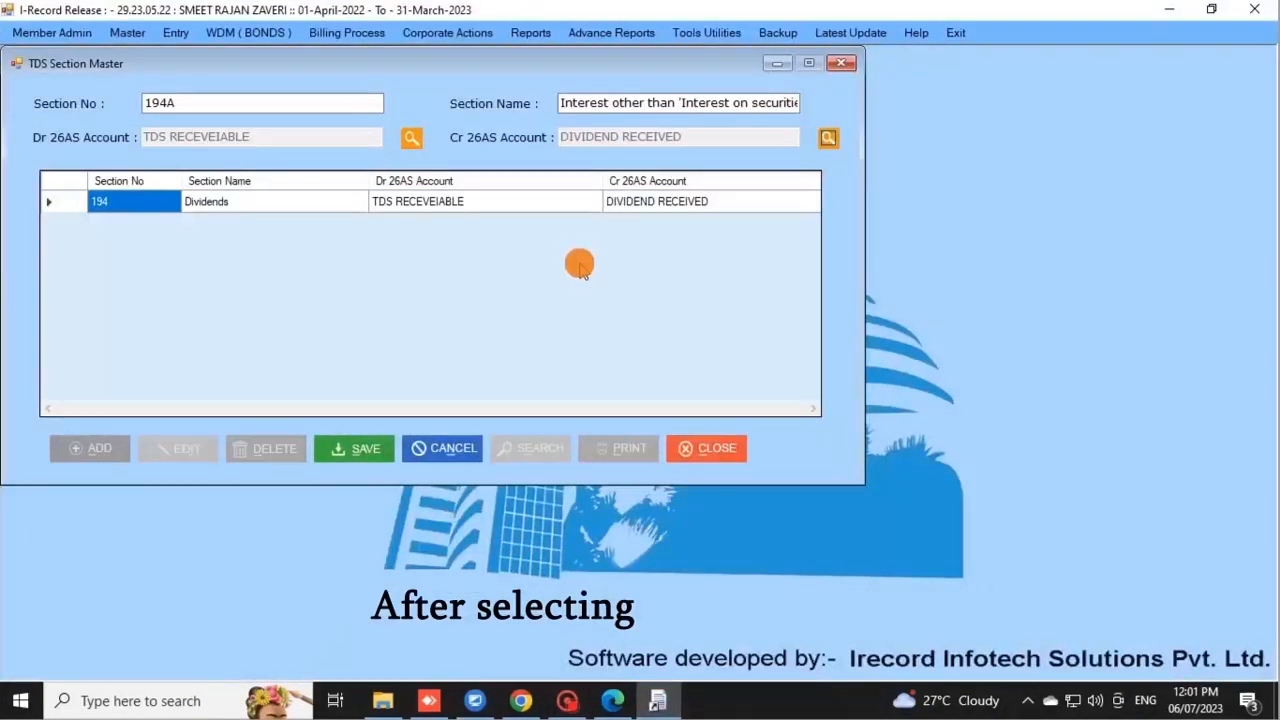
left_click(372, 452)
left_click(652, 408)
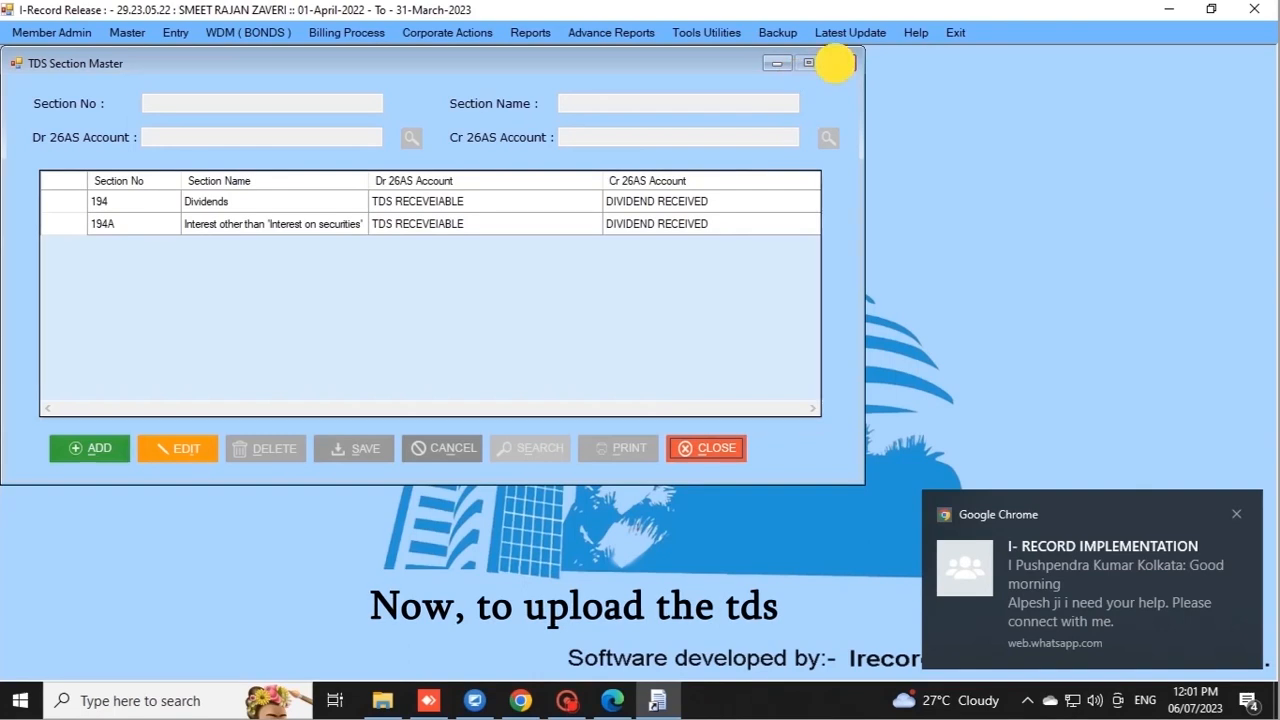
Close the TDS Section Master and open the Upload TDS 26AS File form
left_click(840, 63)
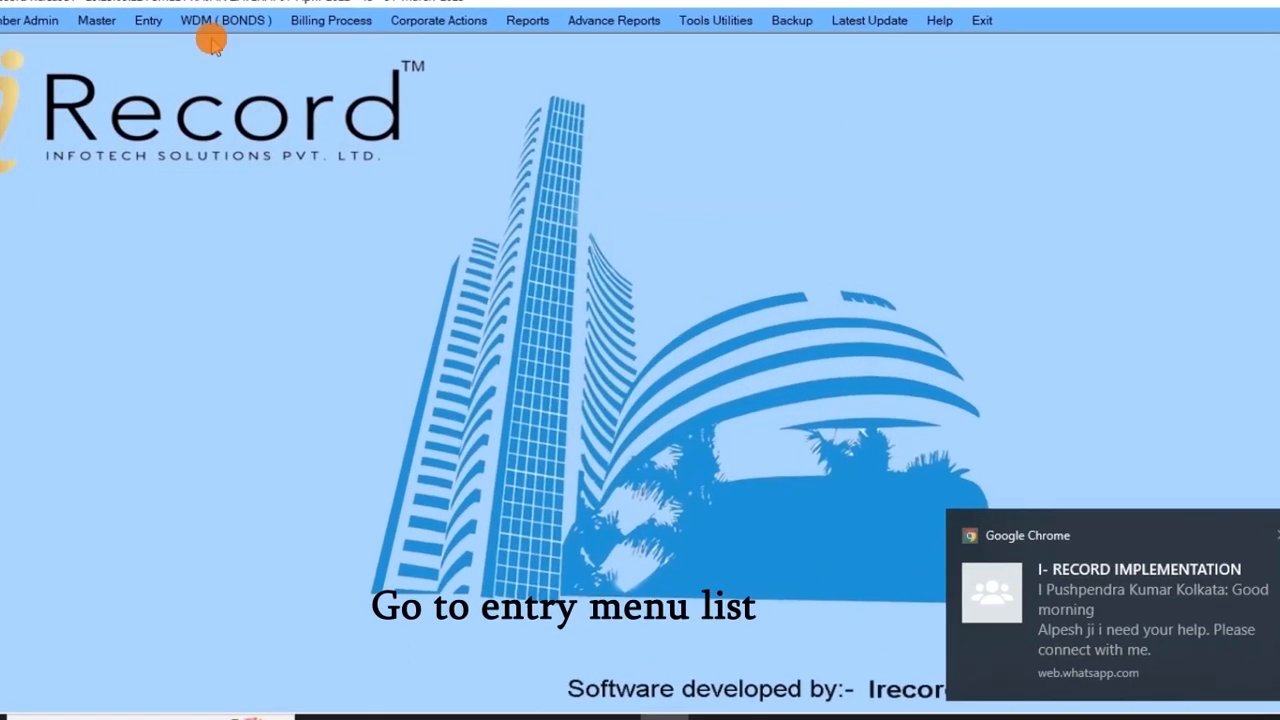
left_click(140, 20)
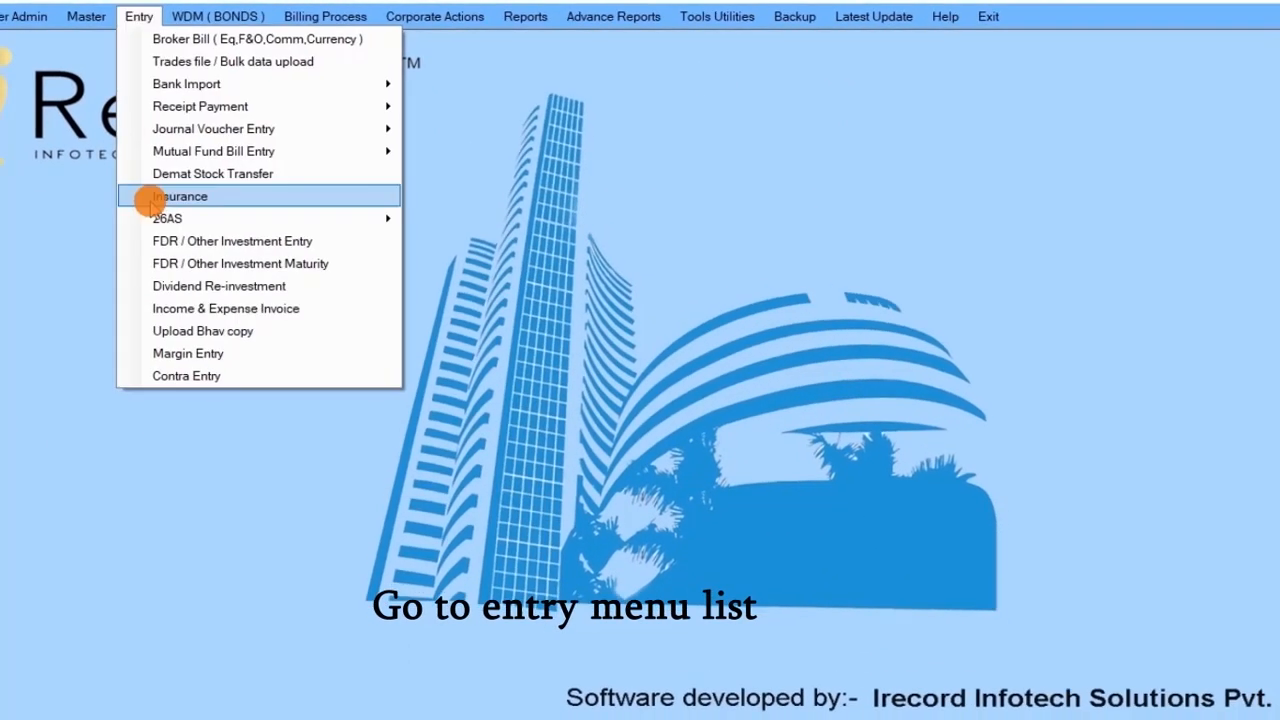
left_click(168, 219)
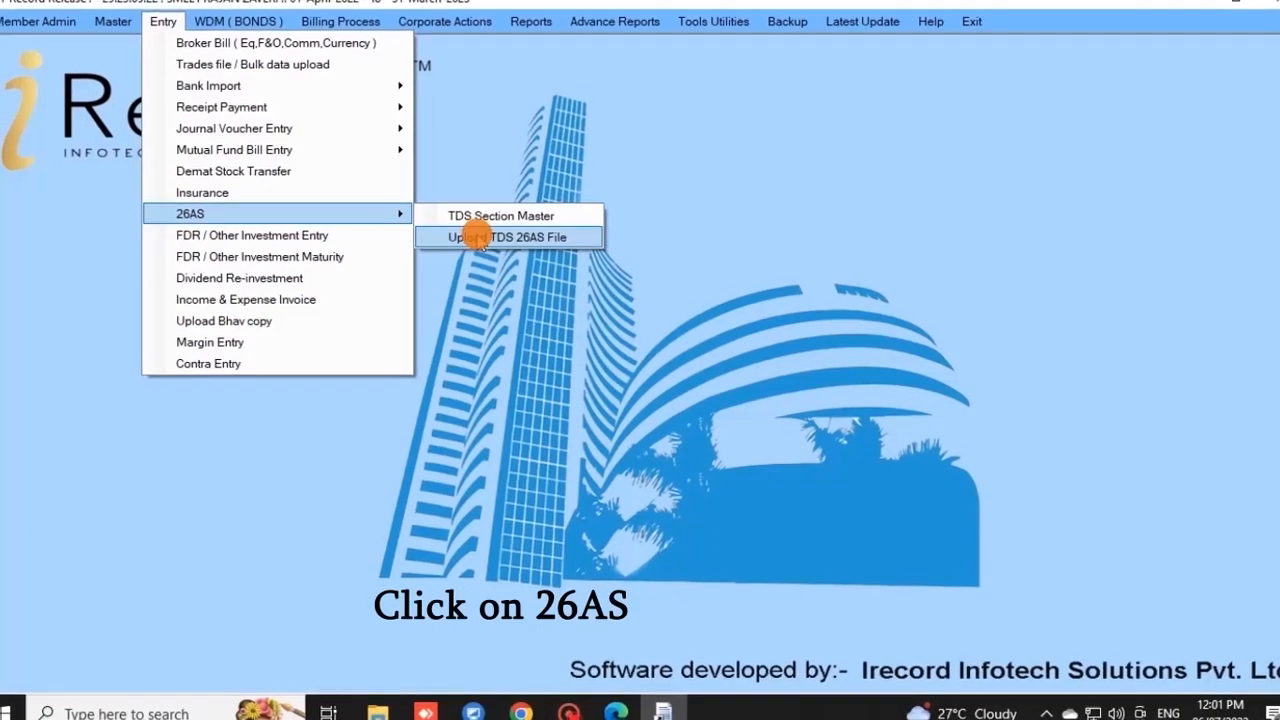
left_click(481, 239)
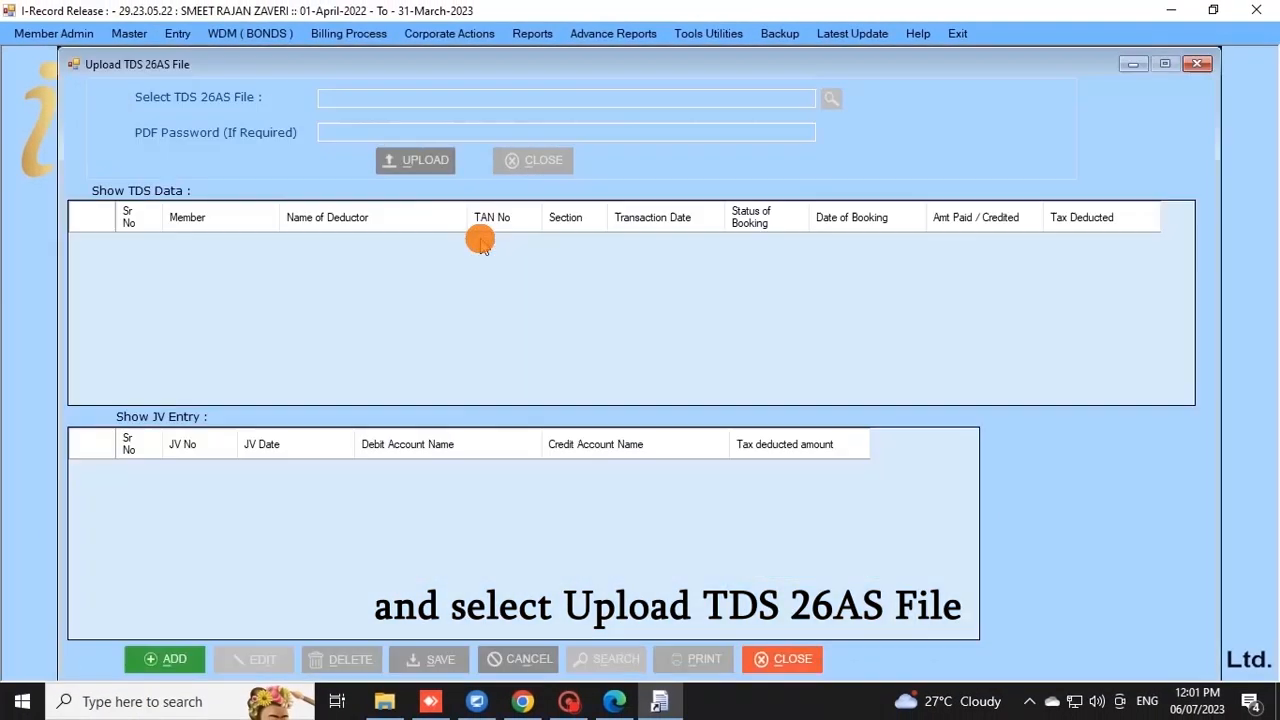
Start a new upload record, select the TDS 26AS file from the TDS File 22-23 folder, and upload it without a PDF password
left_click(166, 662)
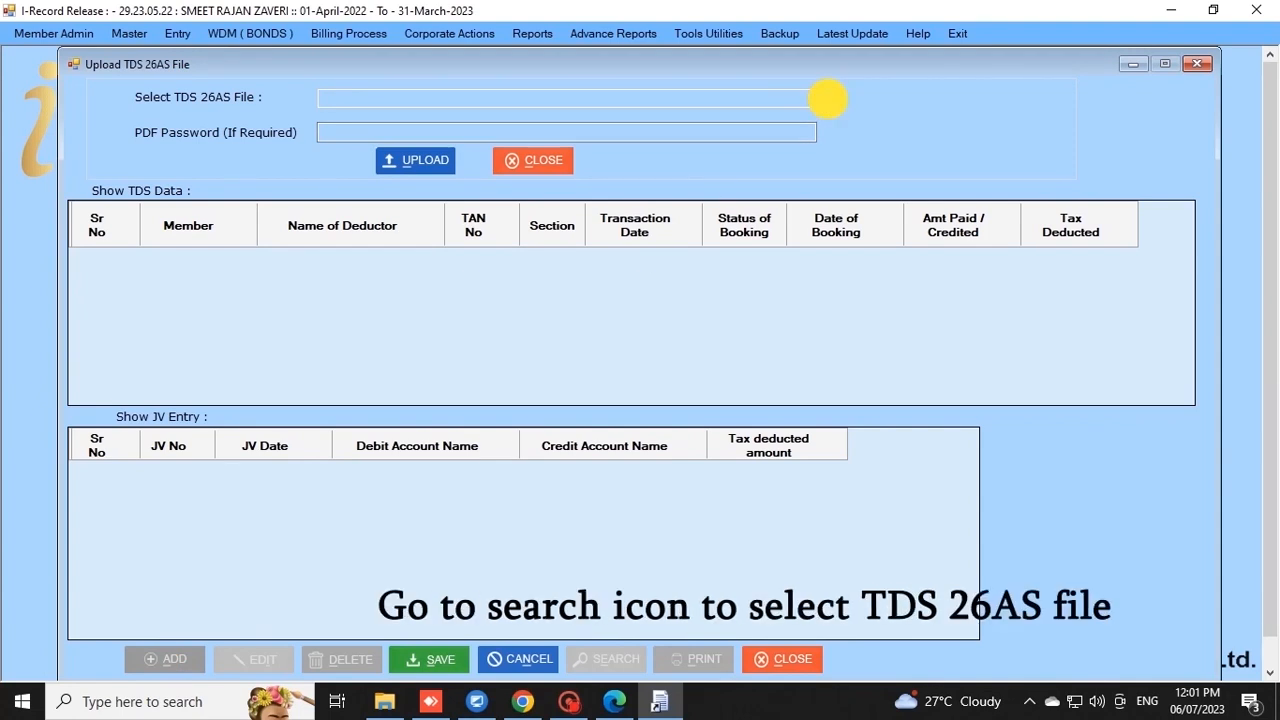
left_click(828, 98)
left_click(460, 127)
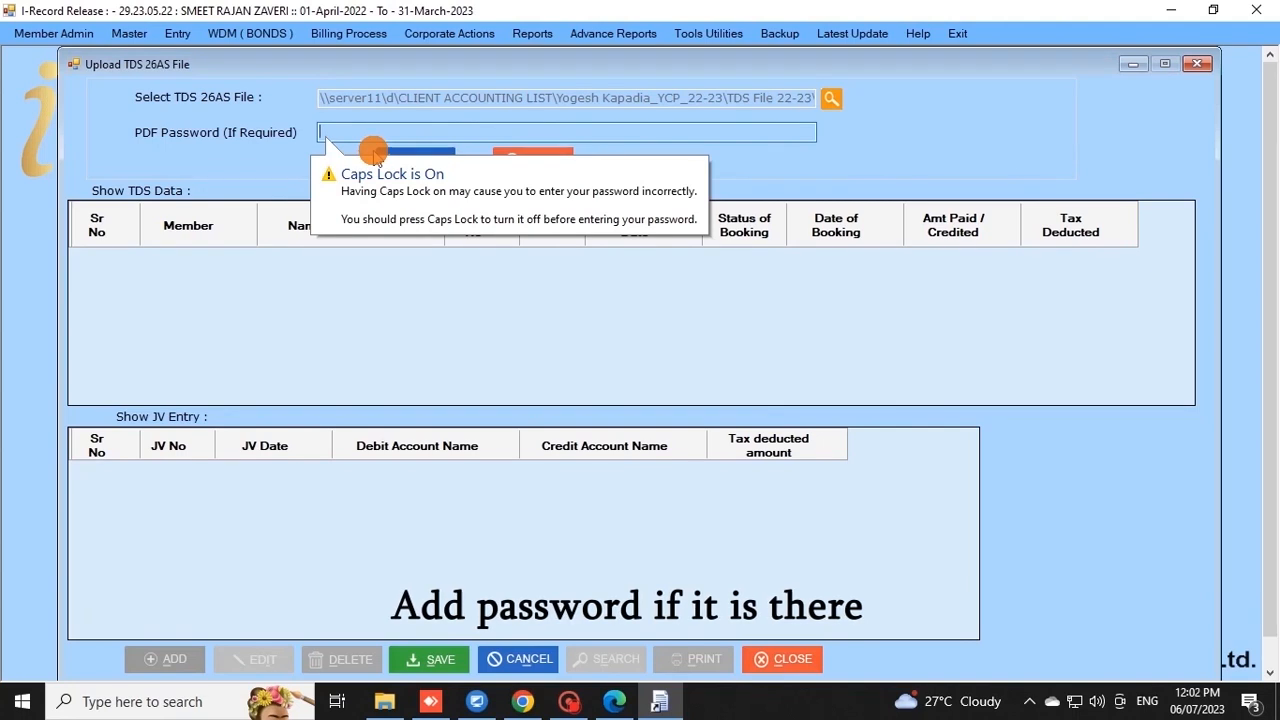
left_click(425, 156)
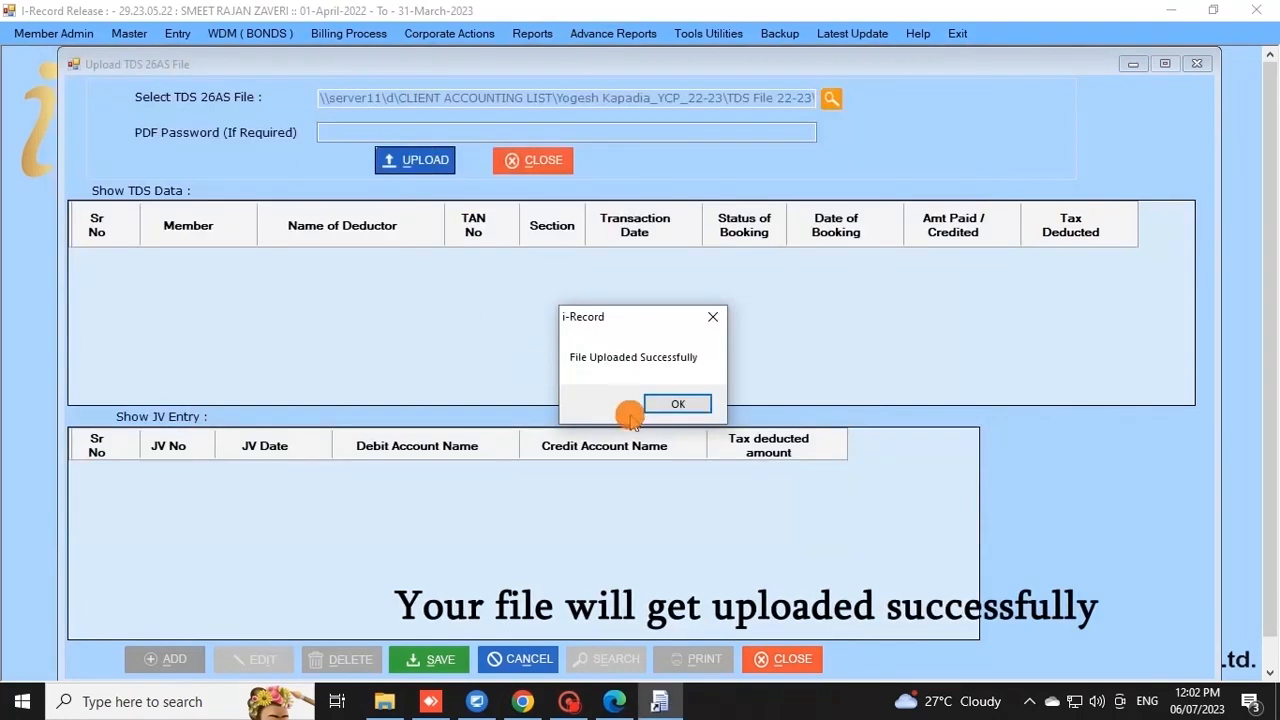
left_click(700, 403)
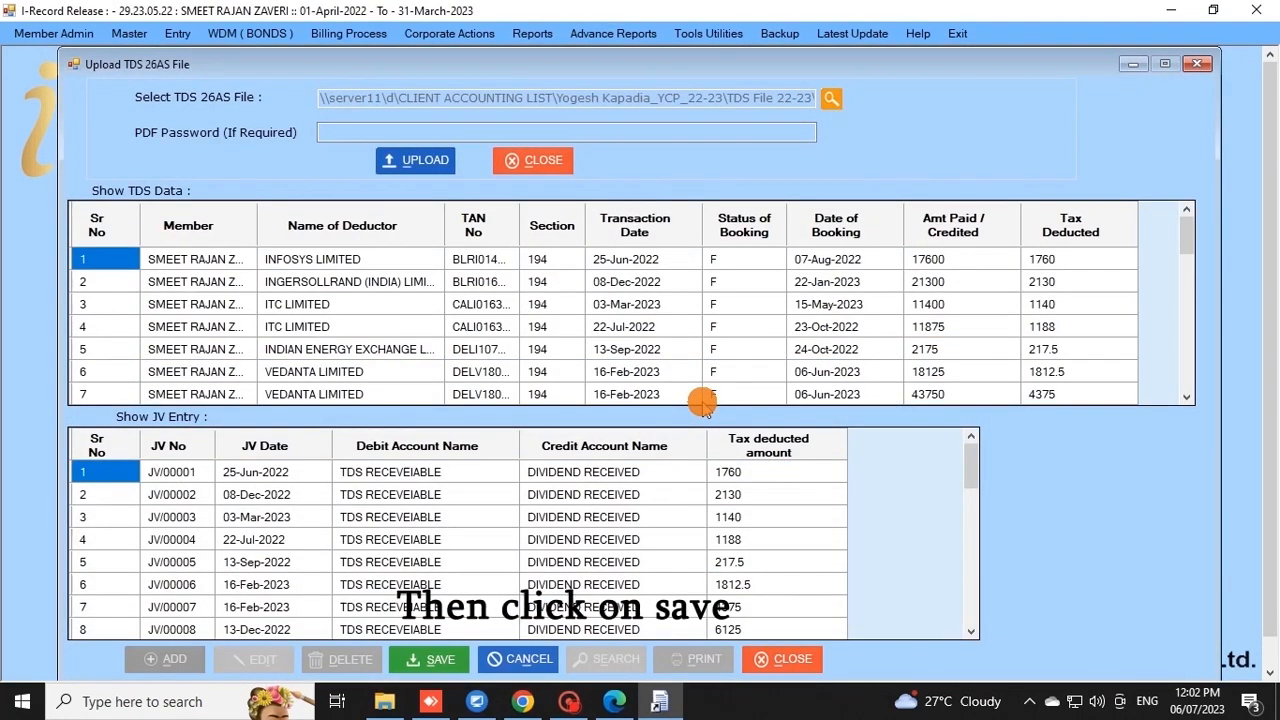
Save the uploaded TDS data with its JV entries and close the Upload TDS 26AS File form
scroll(601, 545, "down", 8)
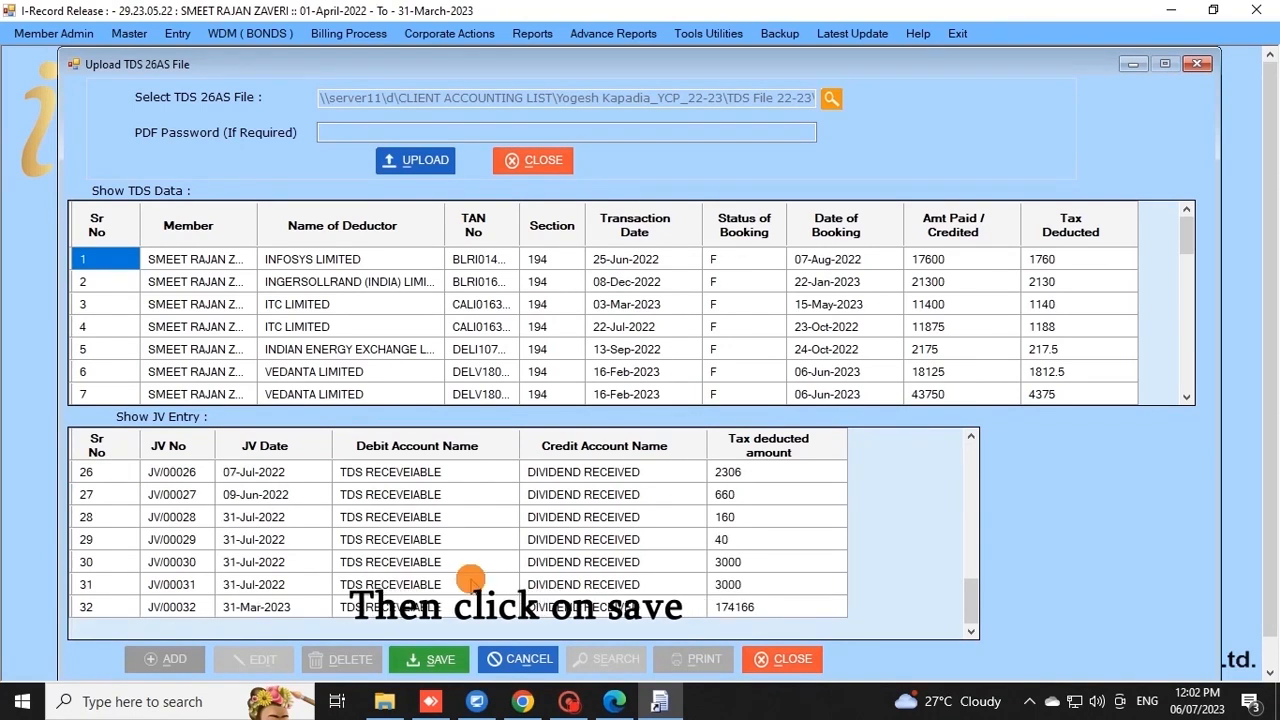
left_click(412, 660)
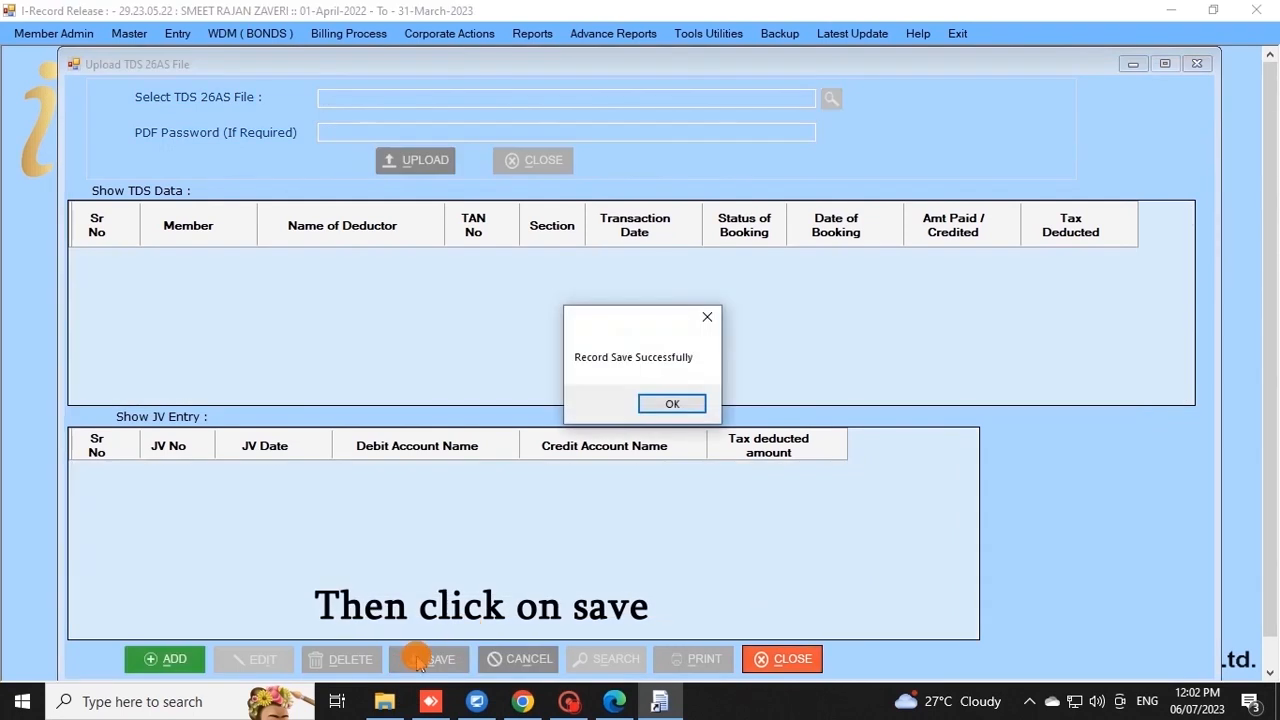
left_click(672, 408)
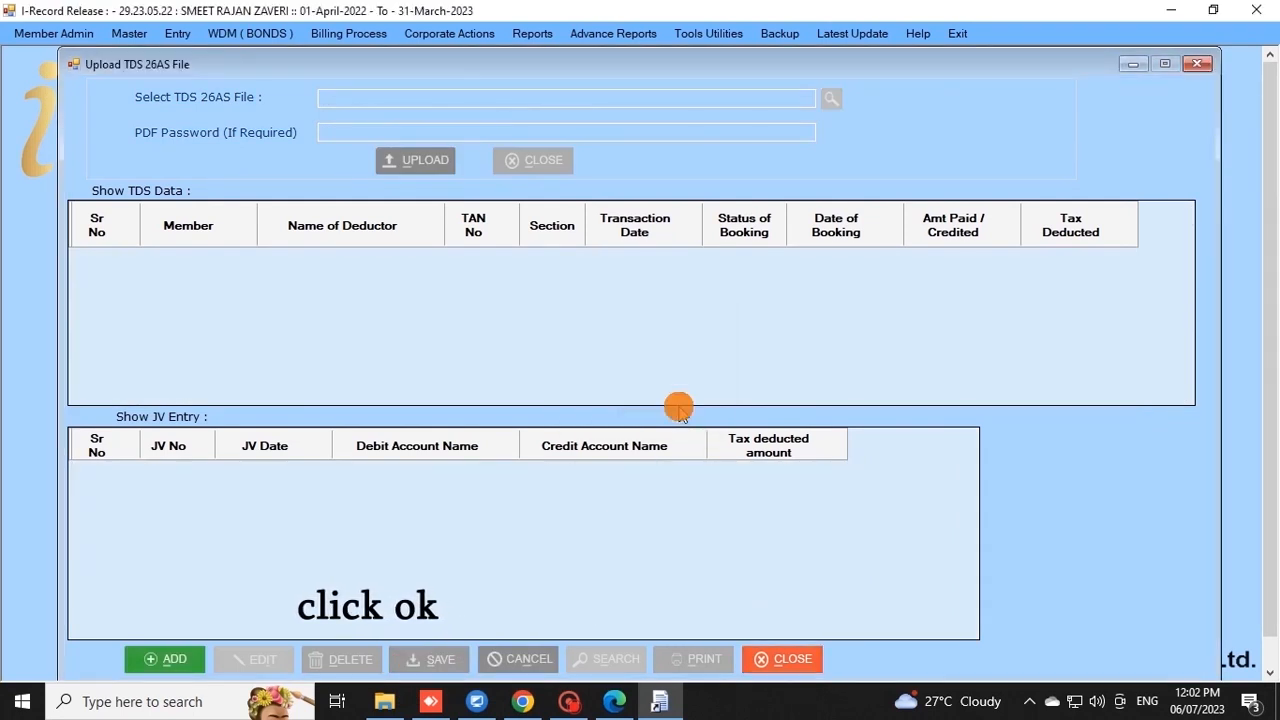
left_click(1200, 63)
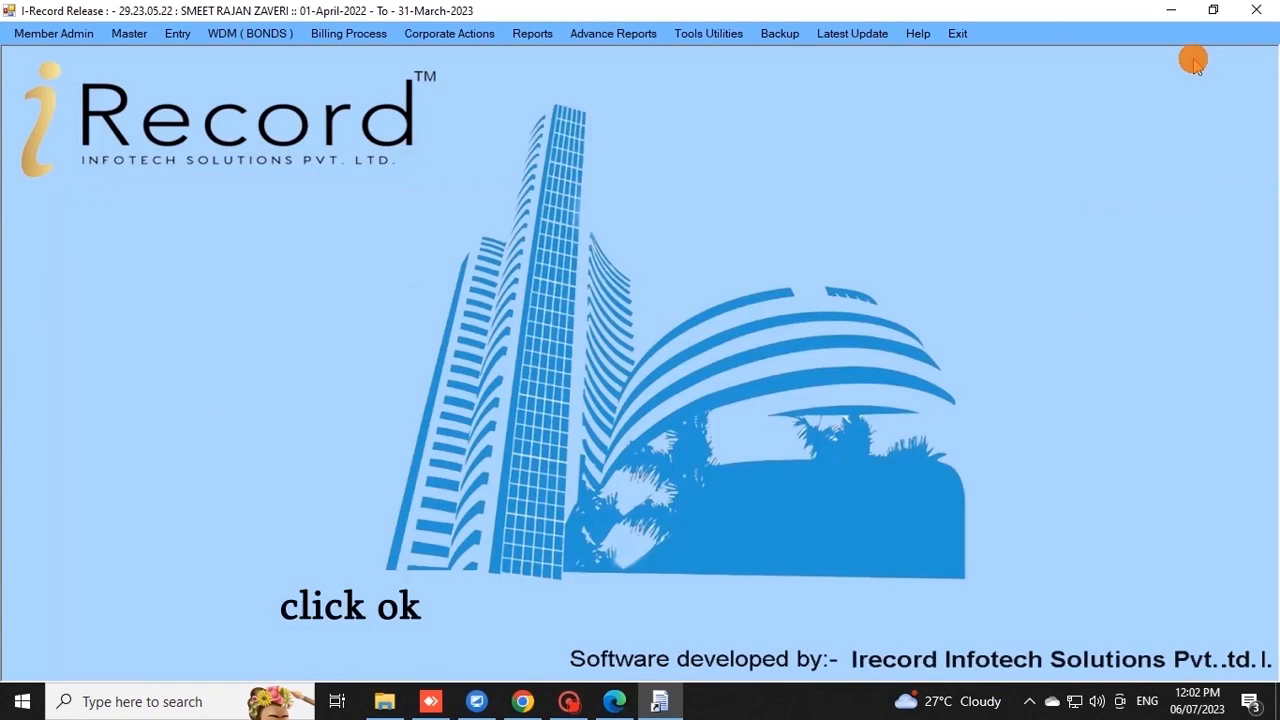
Open the Account Ledger report, restrict it to selected accounts, and find and select the TDS RECEVEIABLE account
left_click(532, 34)
mouse_move(572, 140)
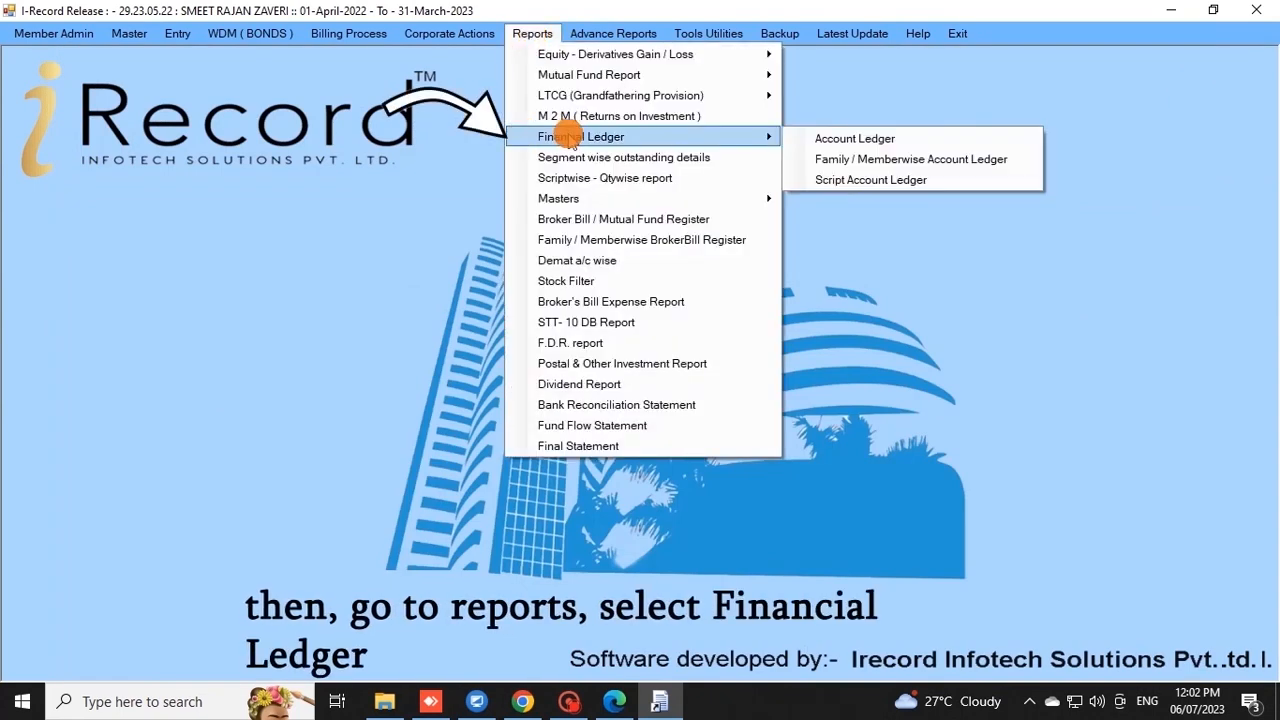
left_click(876, 138)
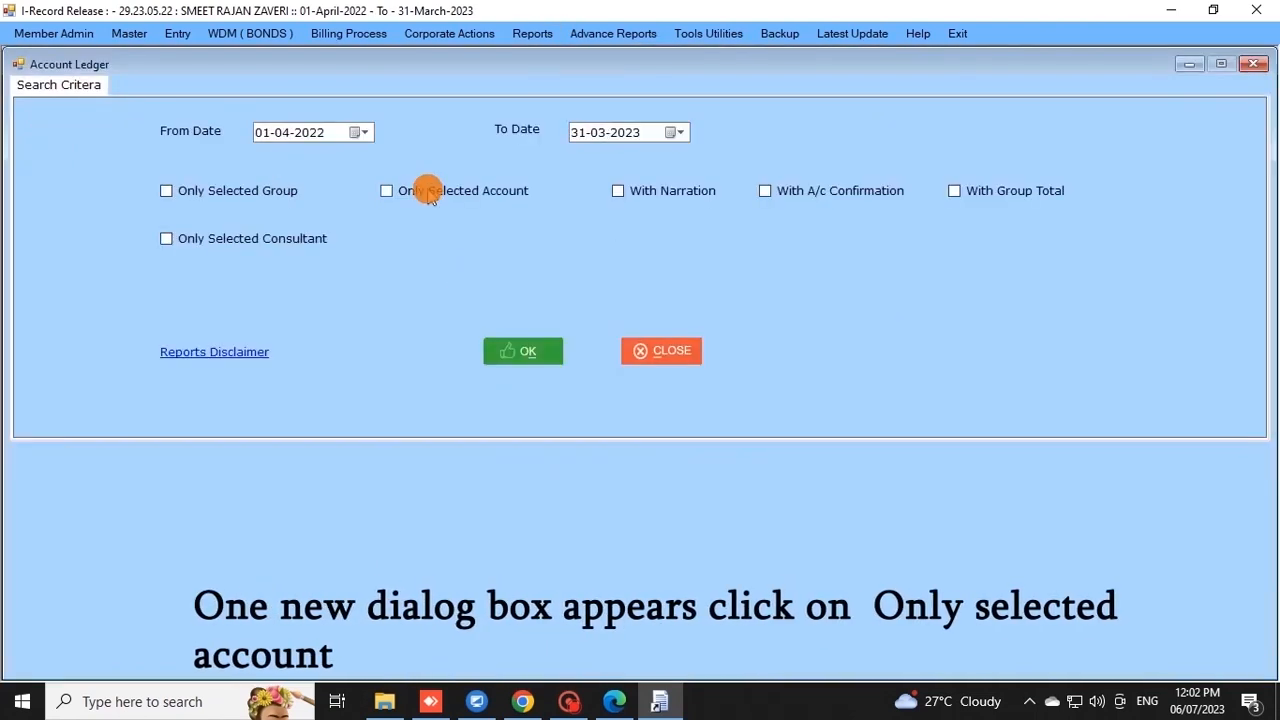
left_click(428, 192)
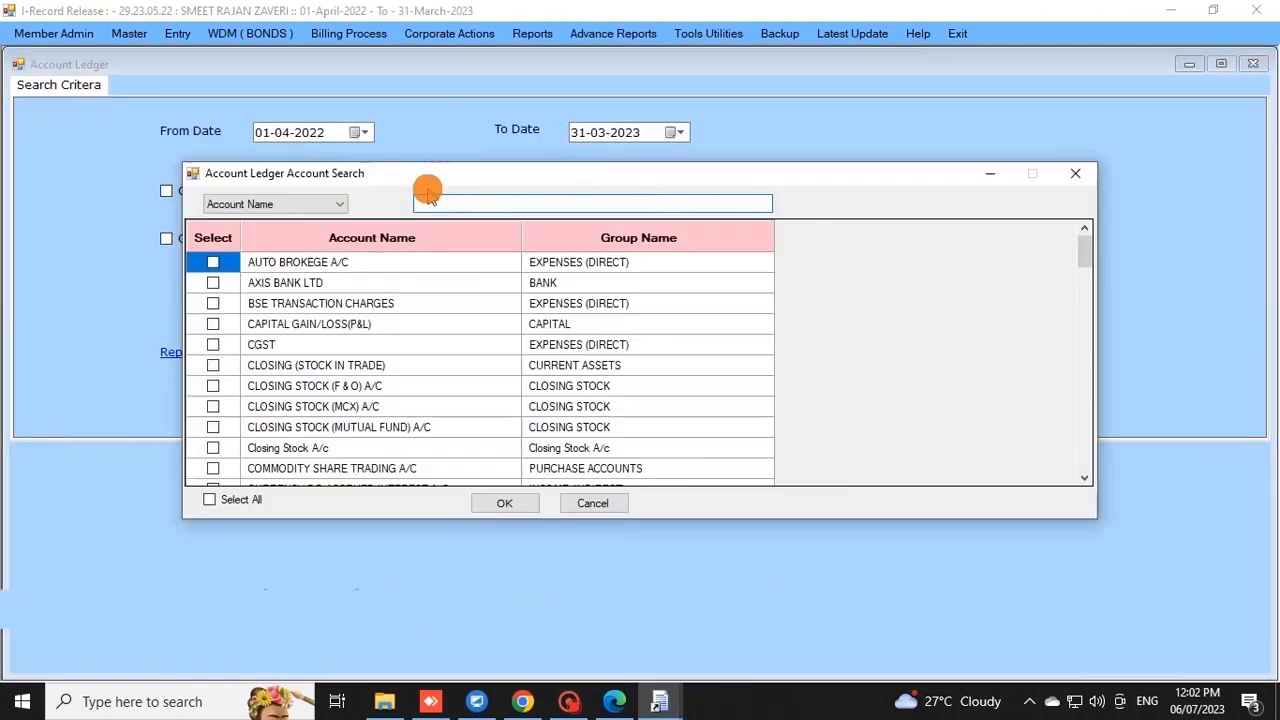
type("TDS")
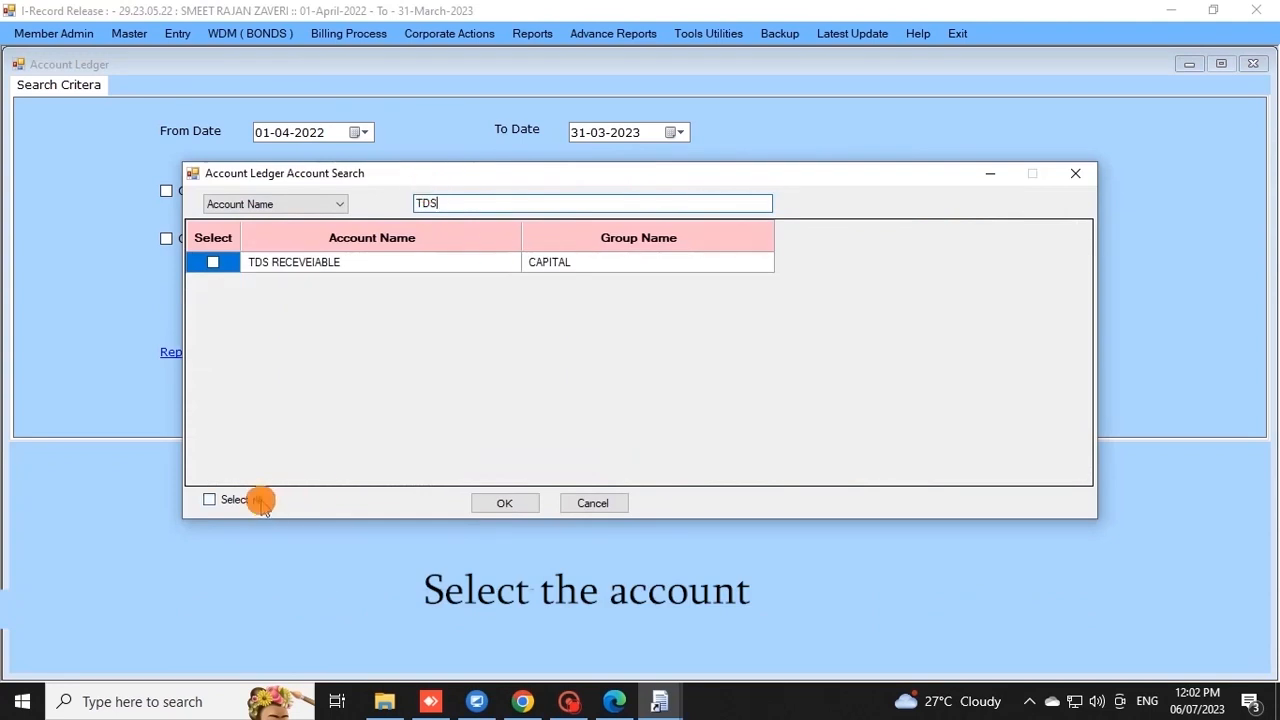
left_click(258, 500)
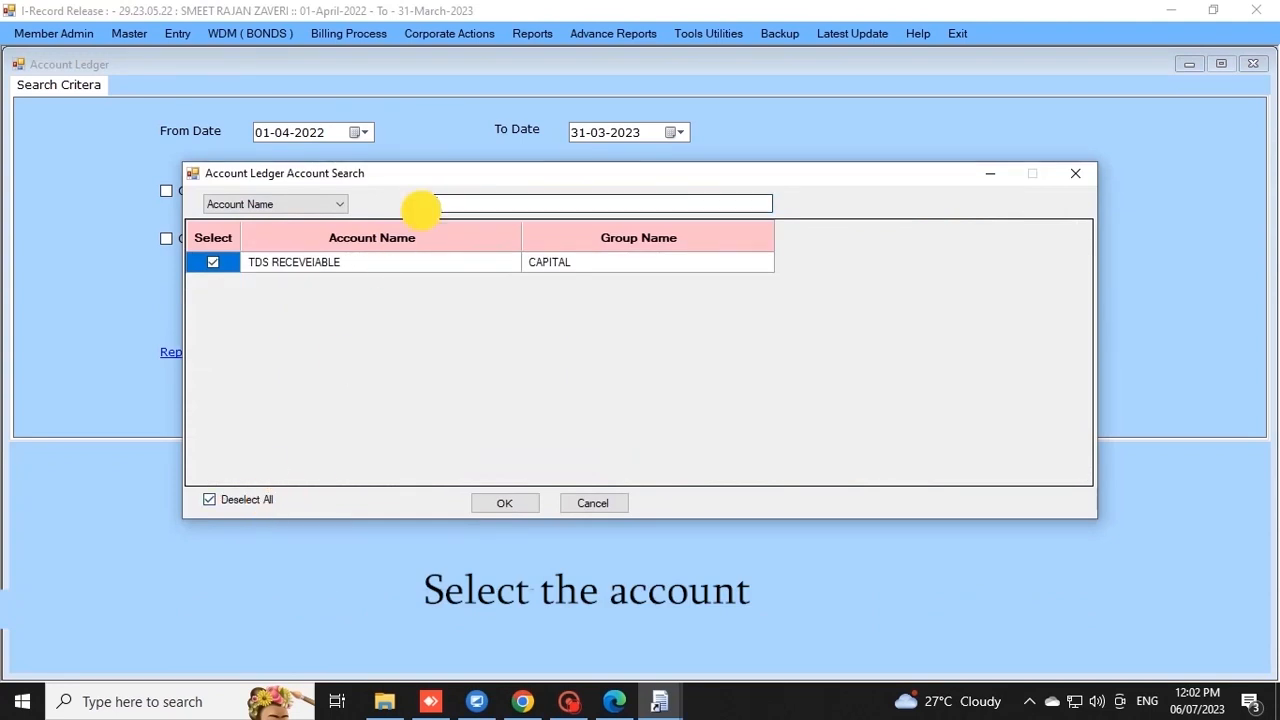
Add DIVIDEND RECEIVED to the selected accounts and generate the ledger for 01-04-2022 to 31-03-2023
double_click(425, 204)
type("DIV")
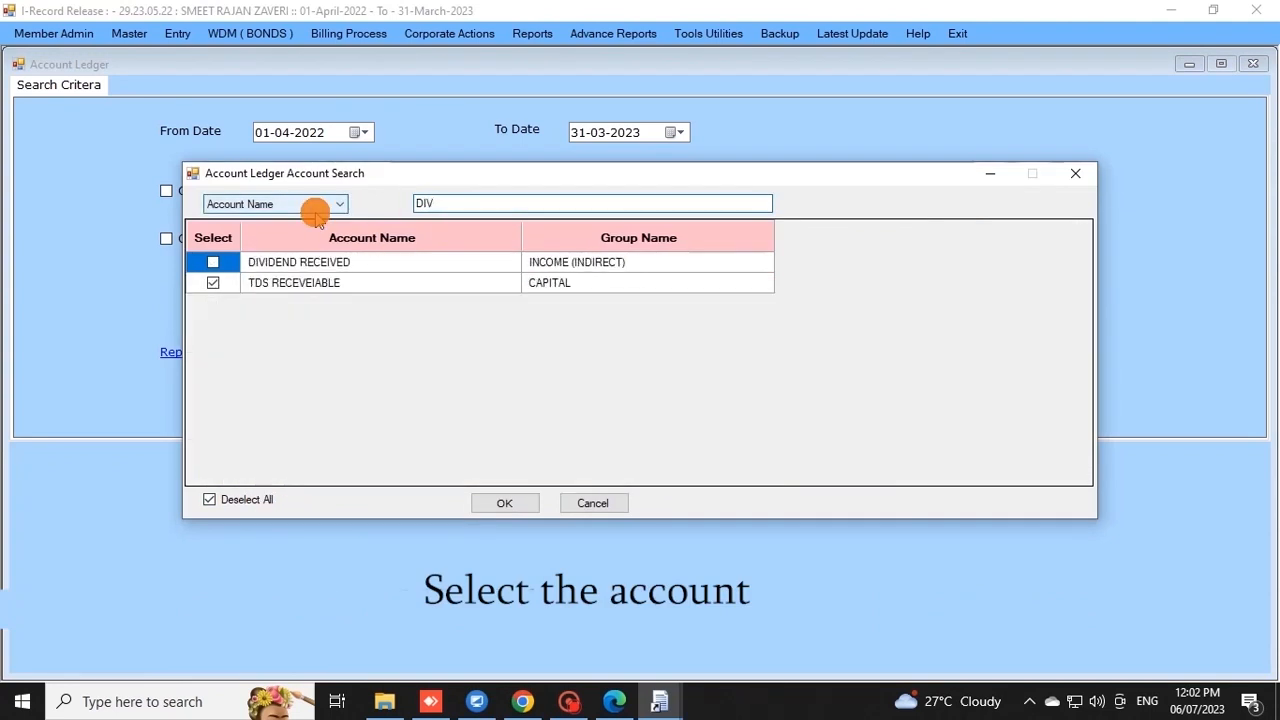
left_click(213, 262)
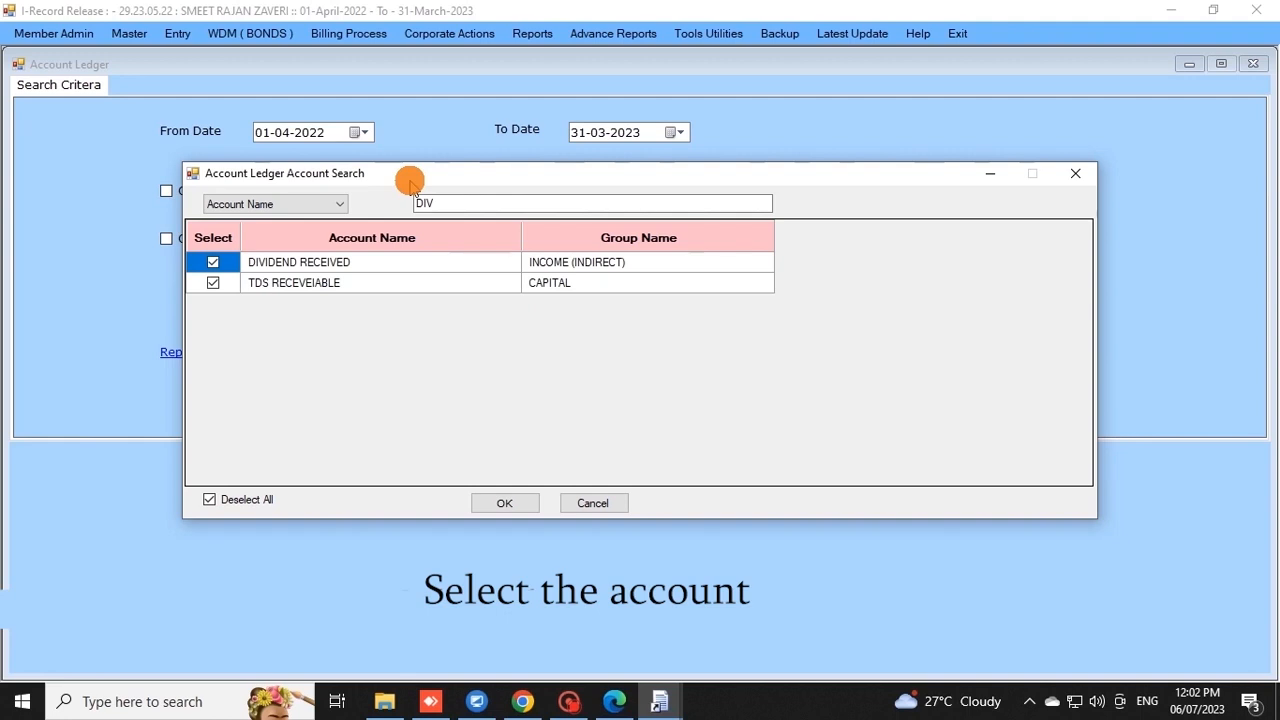
left_click(495, 502)
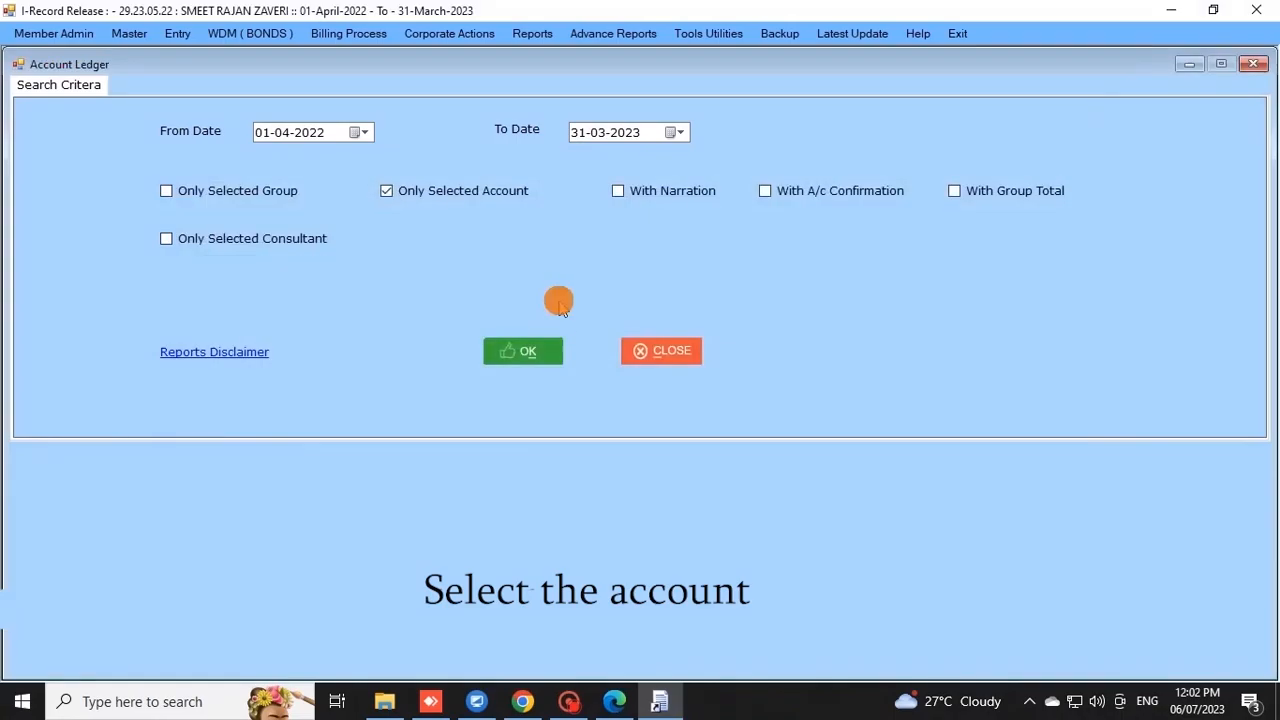
left_click(523, 350)
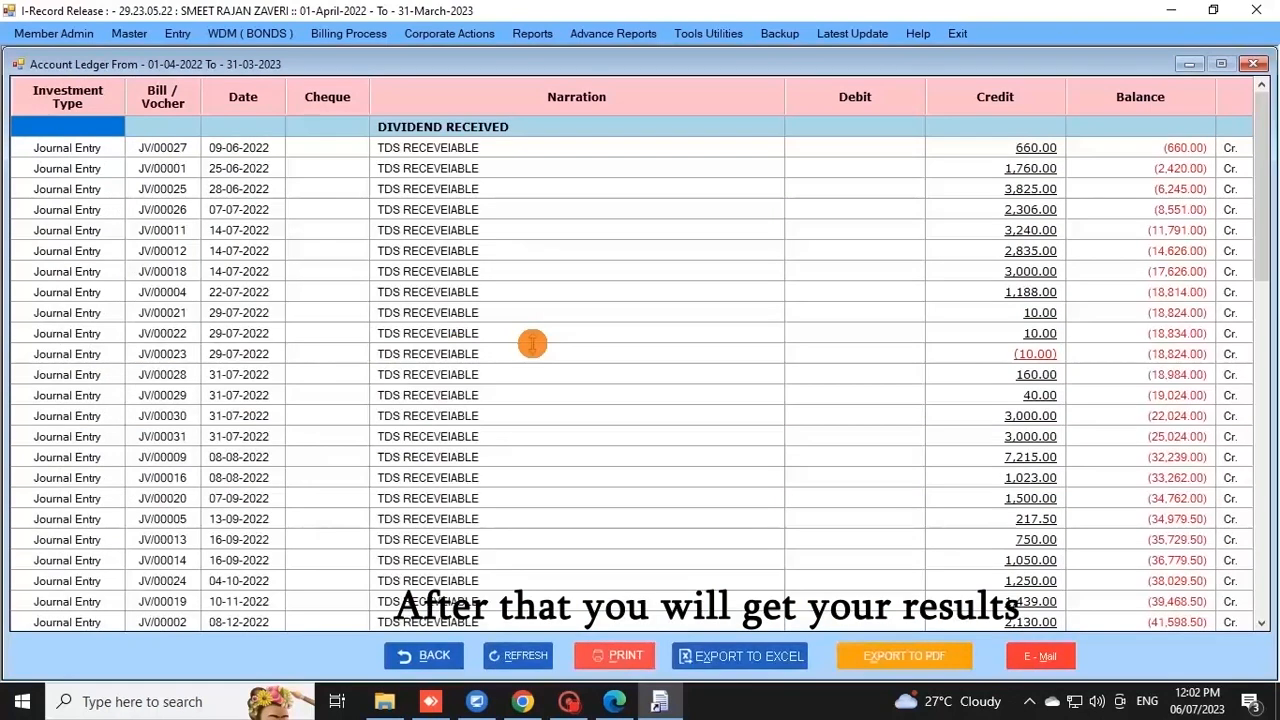
Examine the journal entries posted under DIVIDEND RECEIVED and TDS RECEVEIABLE in the account ledger
left_click(577, 150)
left_click(970, 150)
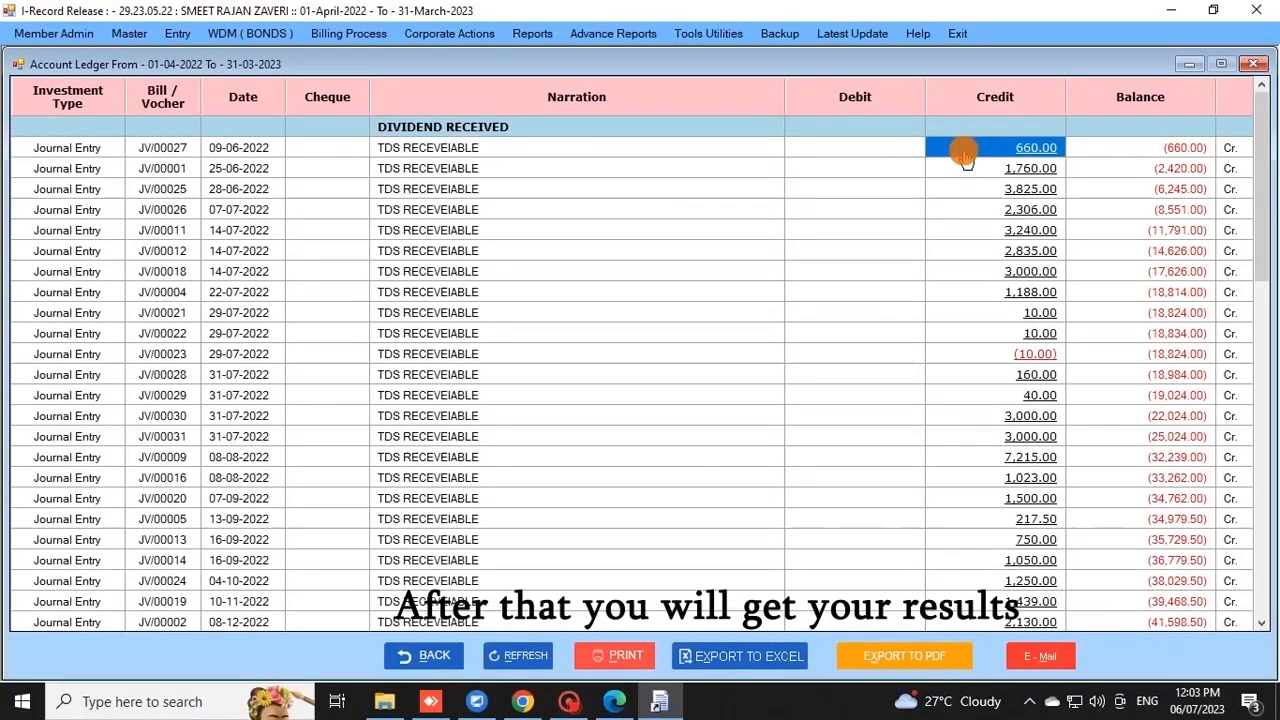
left_click(465, 132)
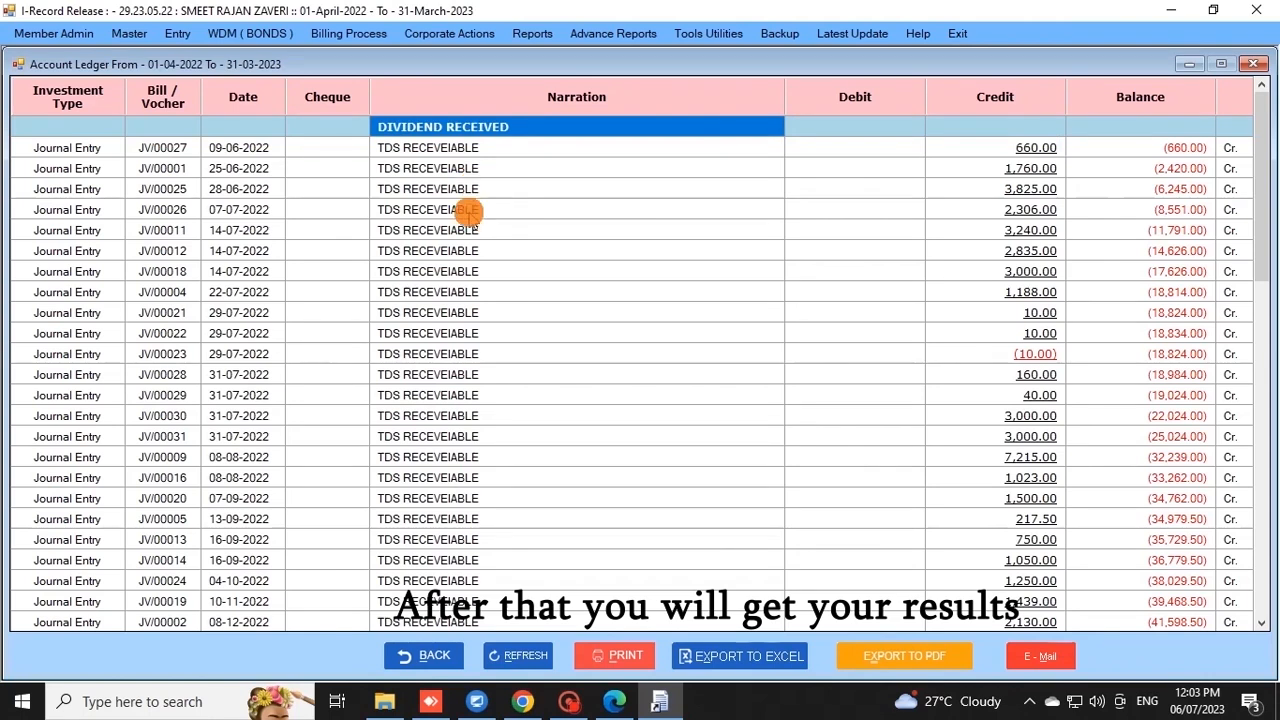
scroll(523, 260, "down", 4)
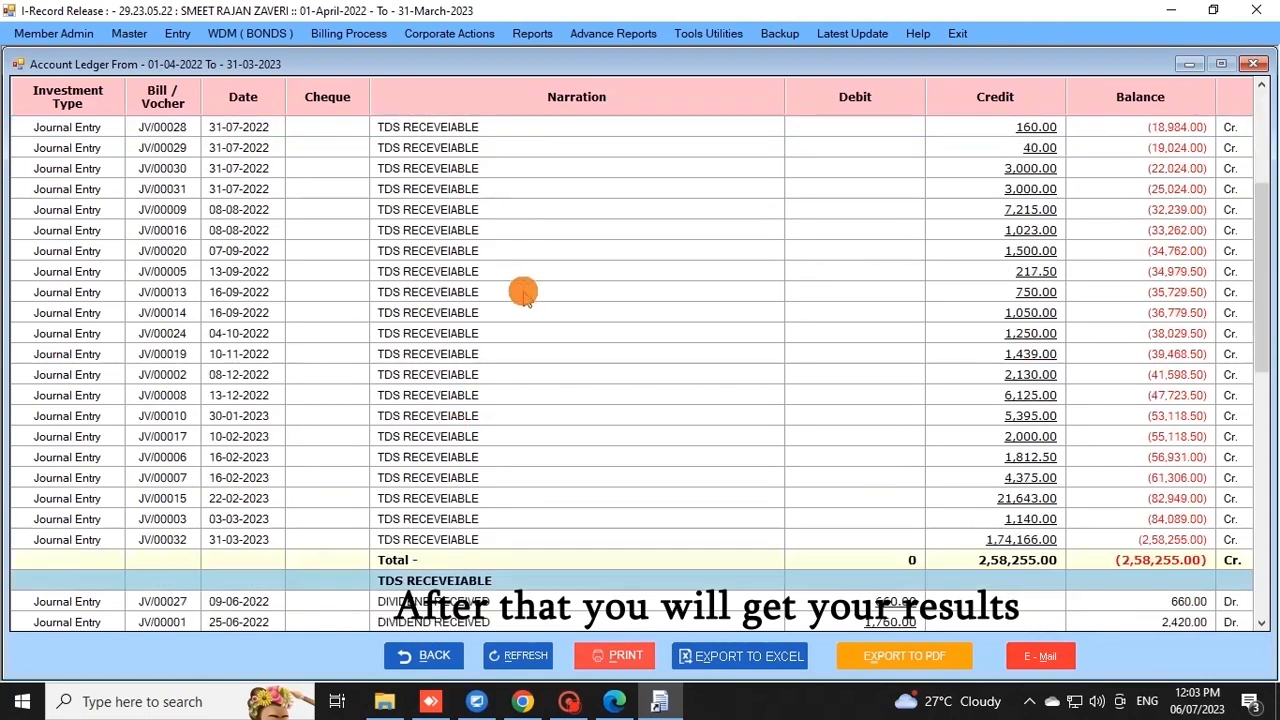
scroll(523, 300, "down", 4)
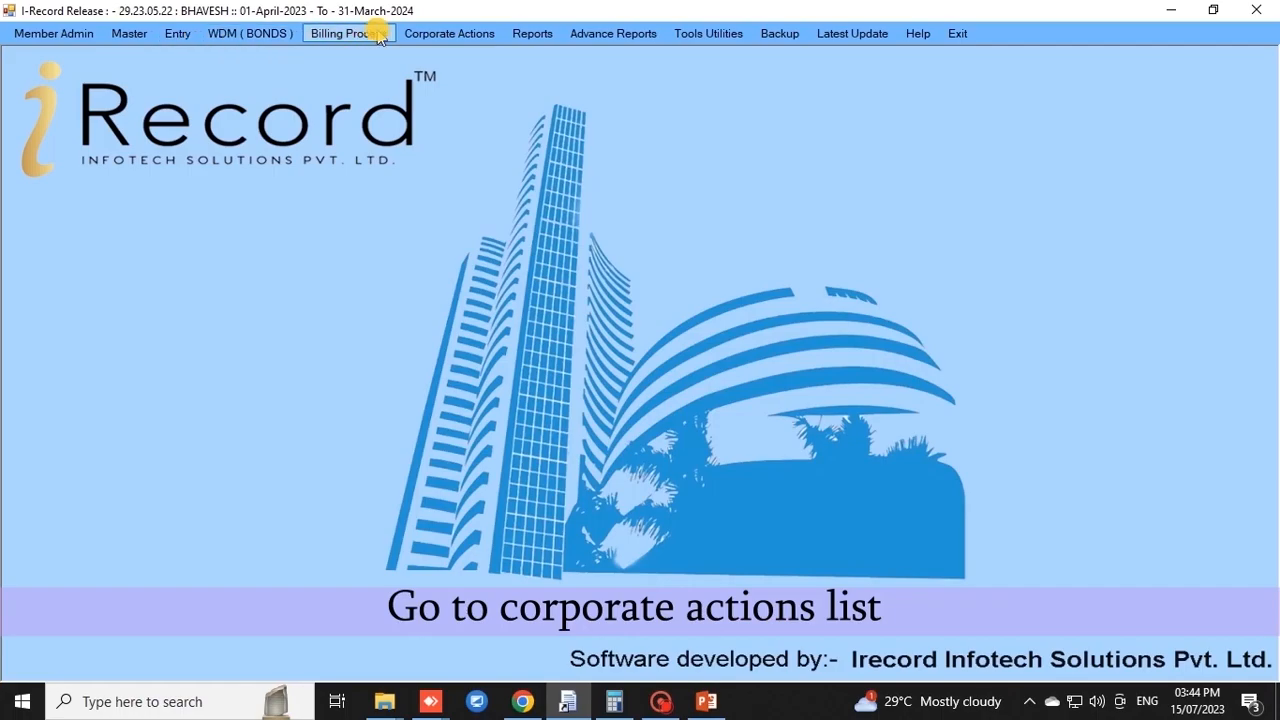
Open the Dividend Received Entry form from the corporate actions and start a new entry
left_click(468, 36)
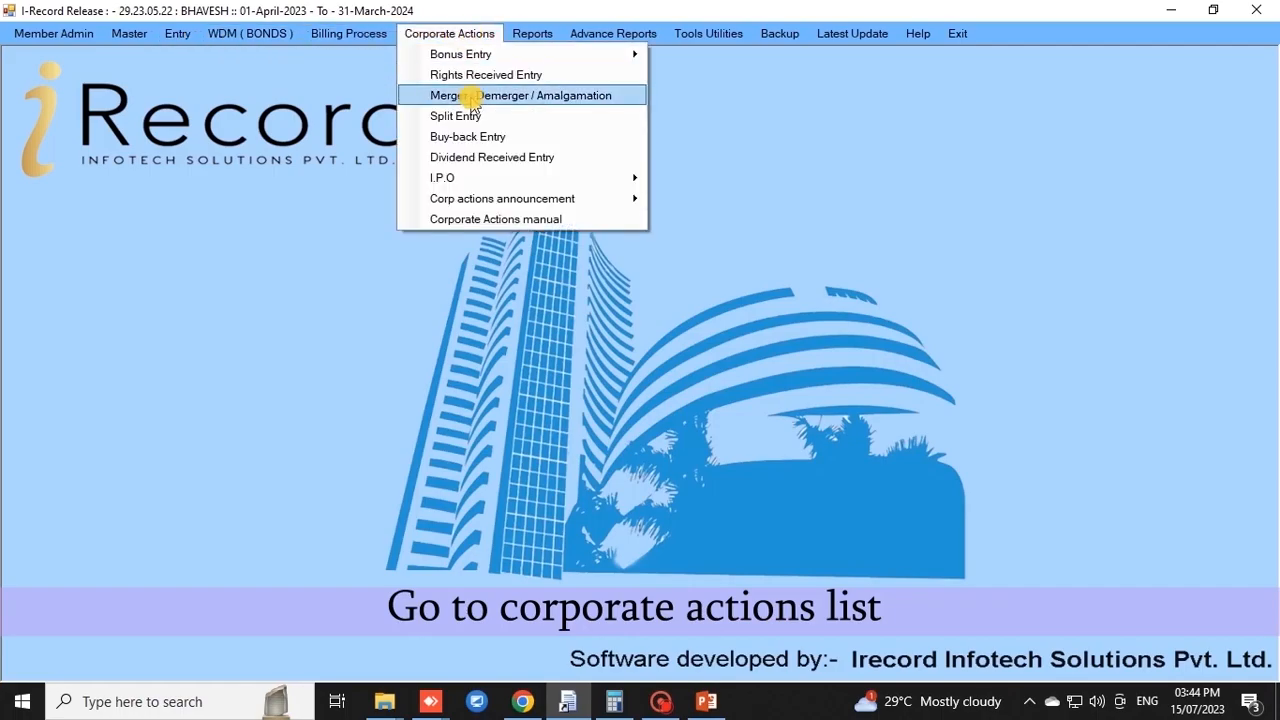
mouse_move(479, 189)
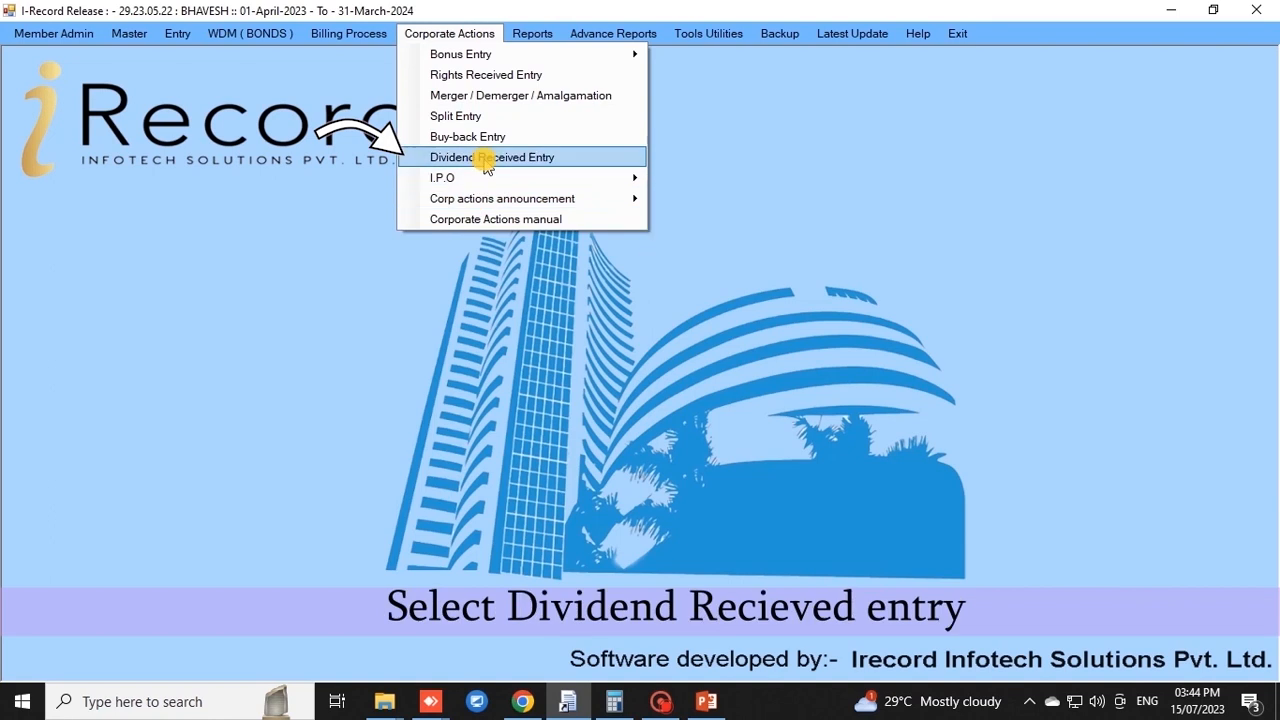
left_click(594, 159)
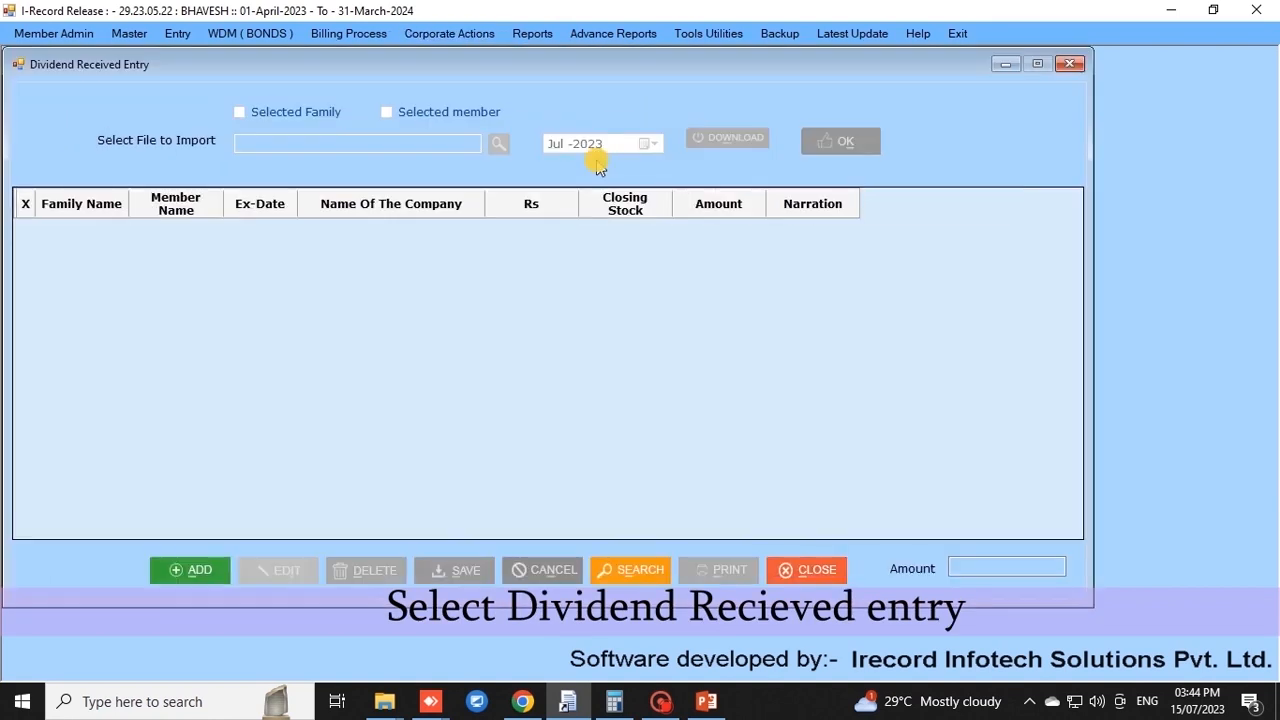
left_click(174, 572)
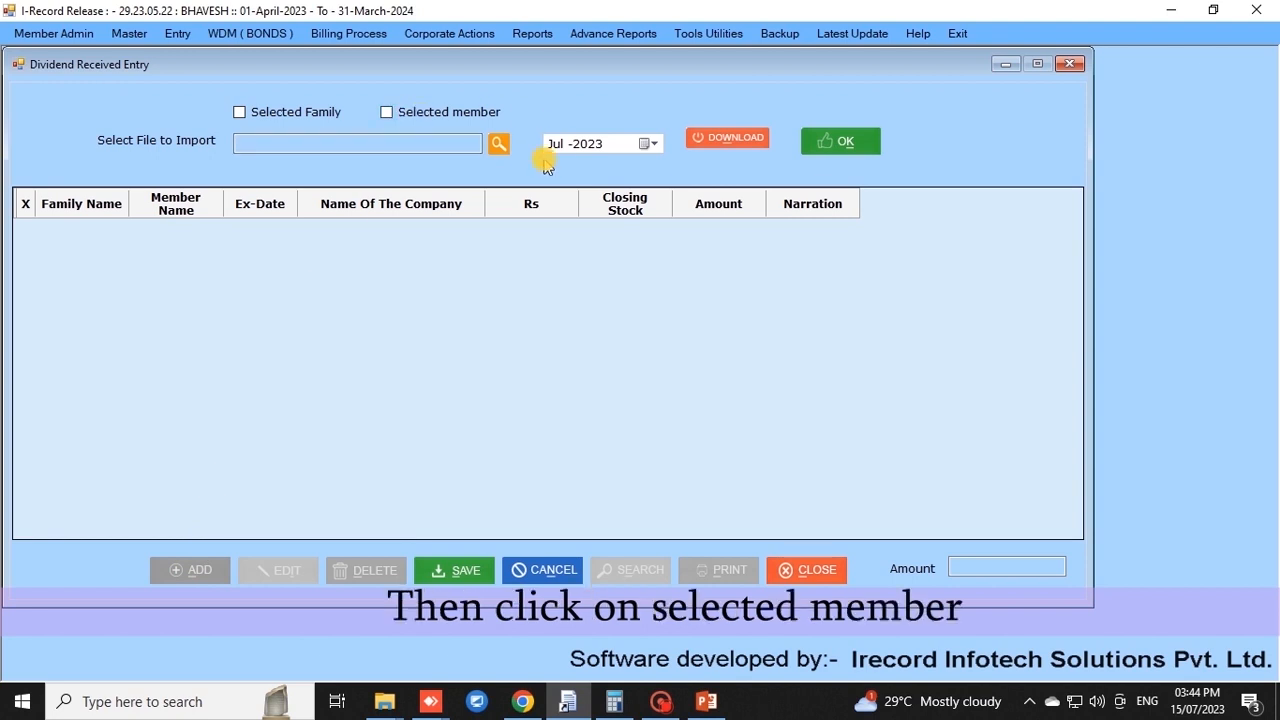
Restrict the dividend entry to selected members, select all members, set the month to Apr-2023 and download the dividend data
left_click(440, 116)
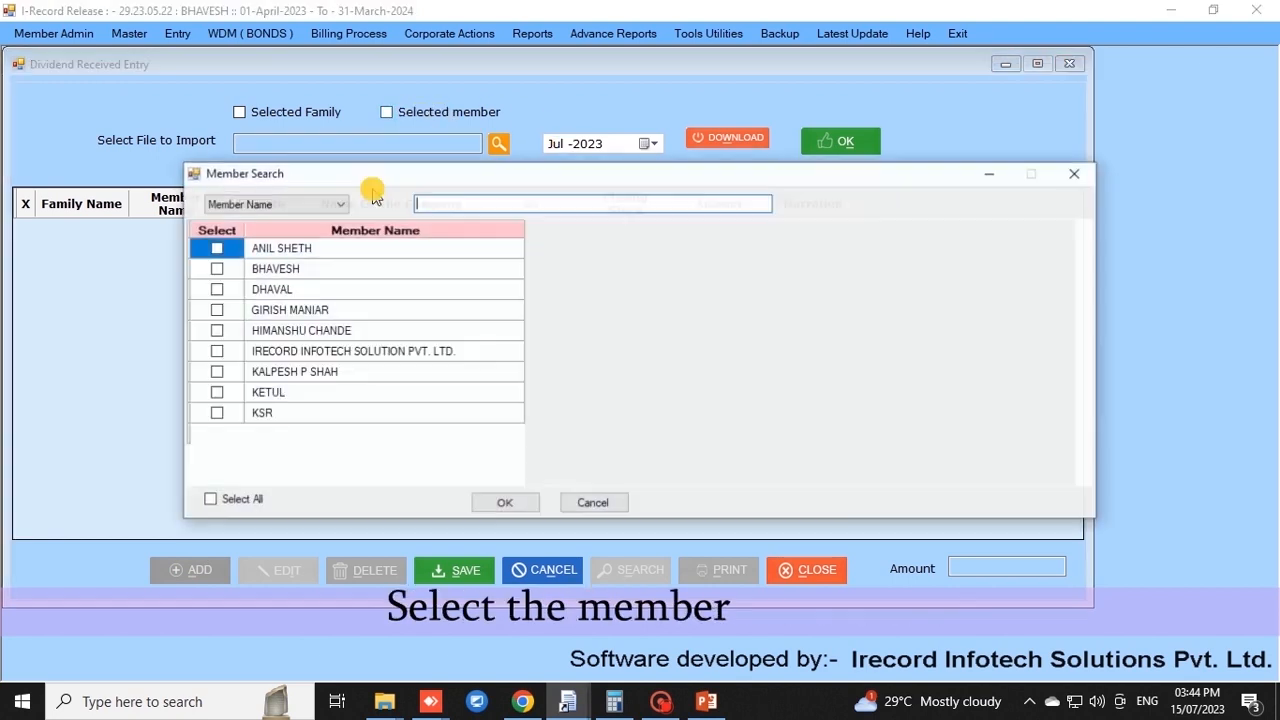
left_click(232, 502)
left_click(515, 503)
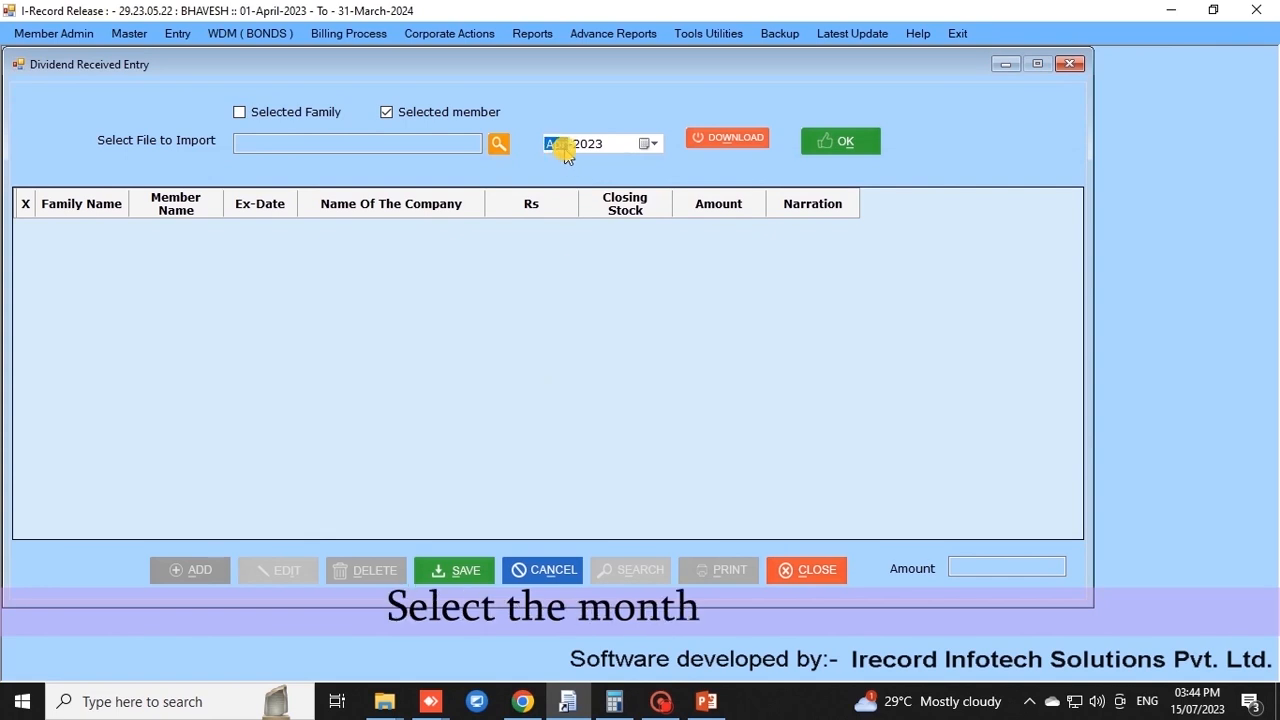
left_click(755, 140)
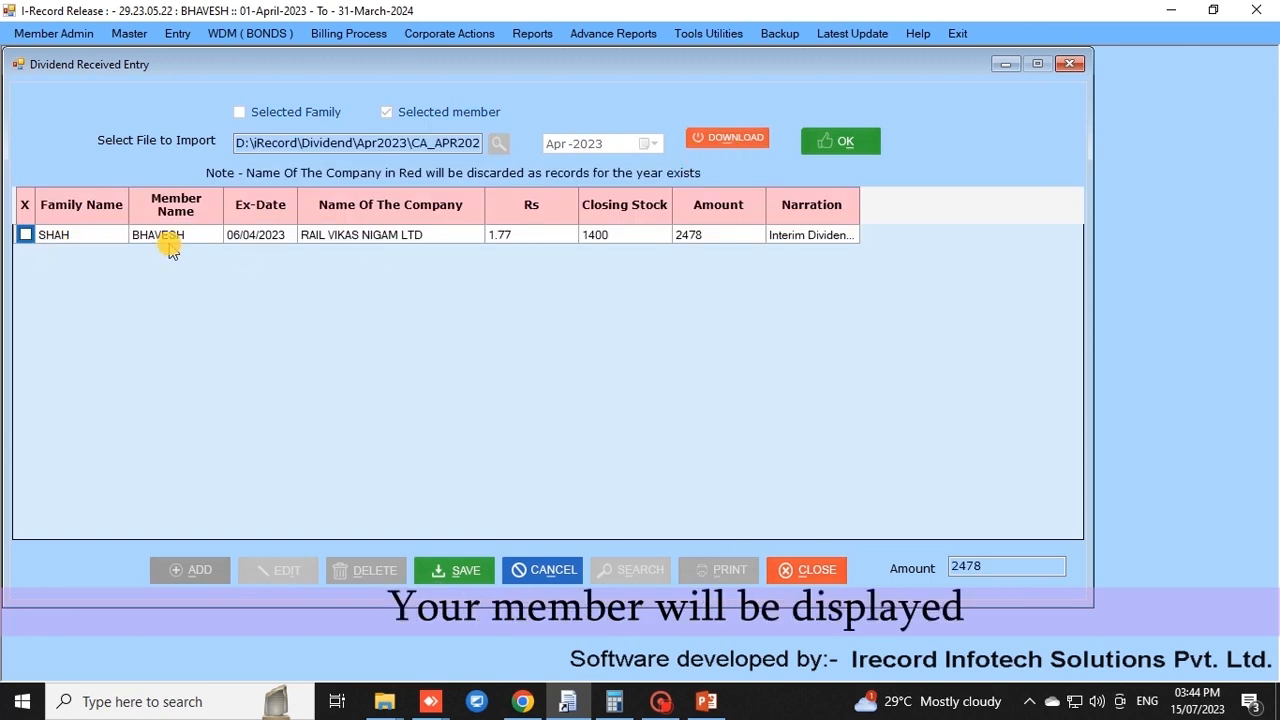
Save the RAIL VIKAS NIGAM LTD dividend record and close the Dividend Received Entry form
left_click(700, 240)
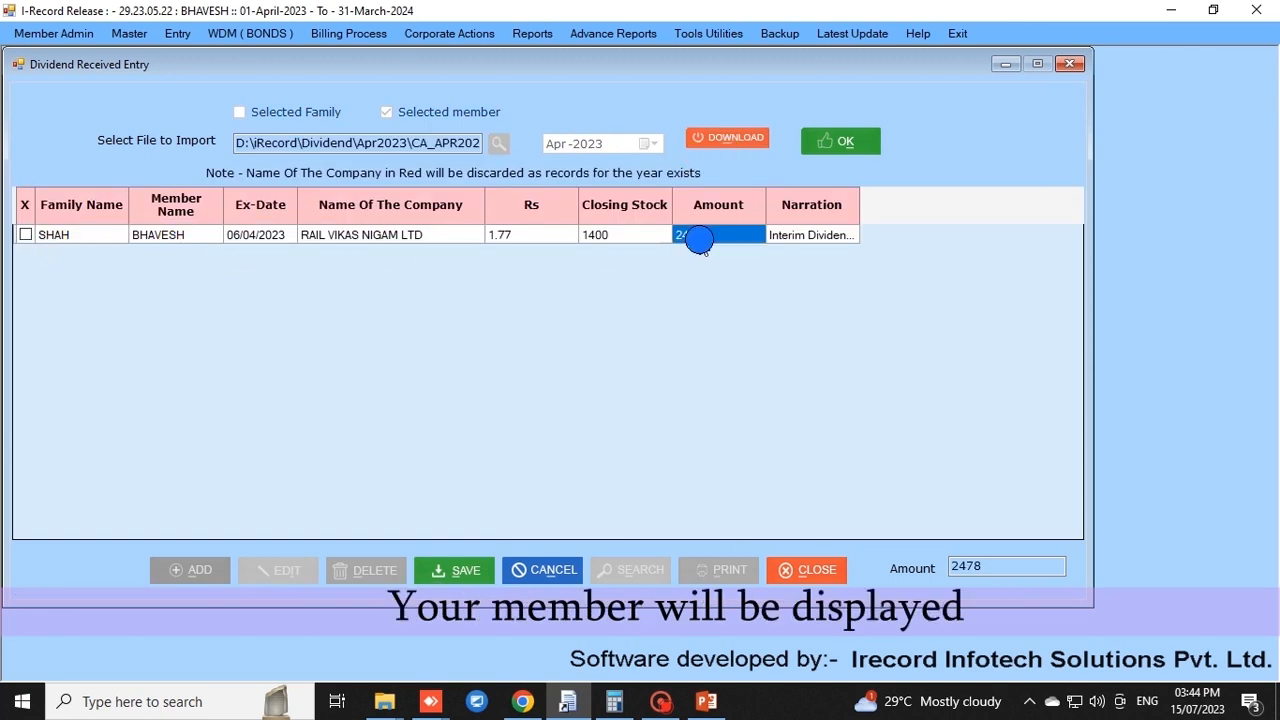
left_click(445, 572)
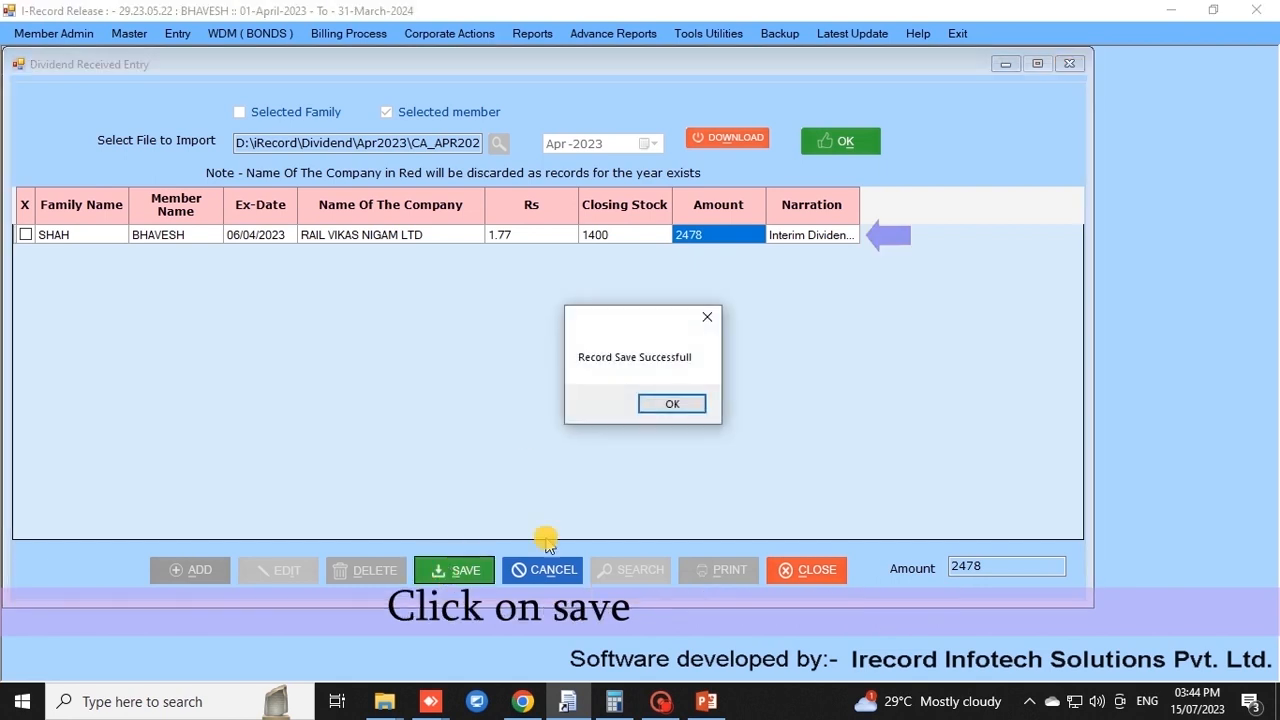
left_click(672, 402)
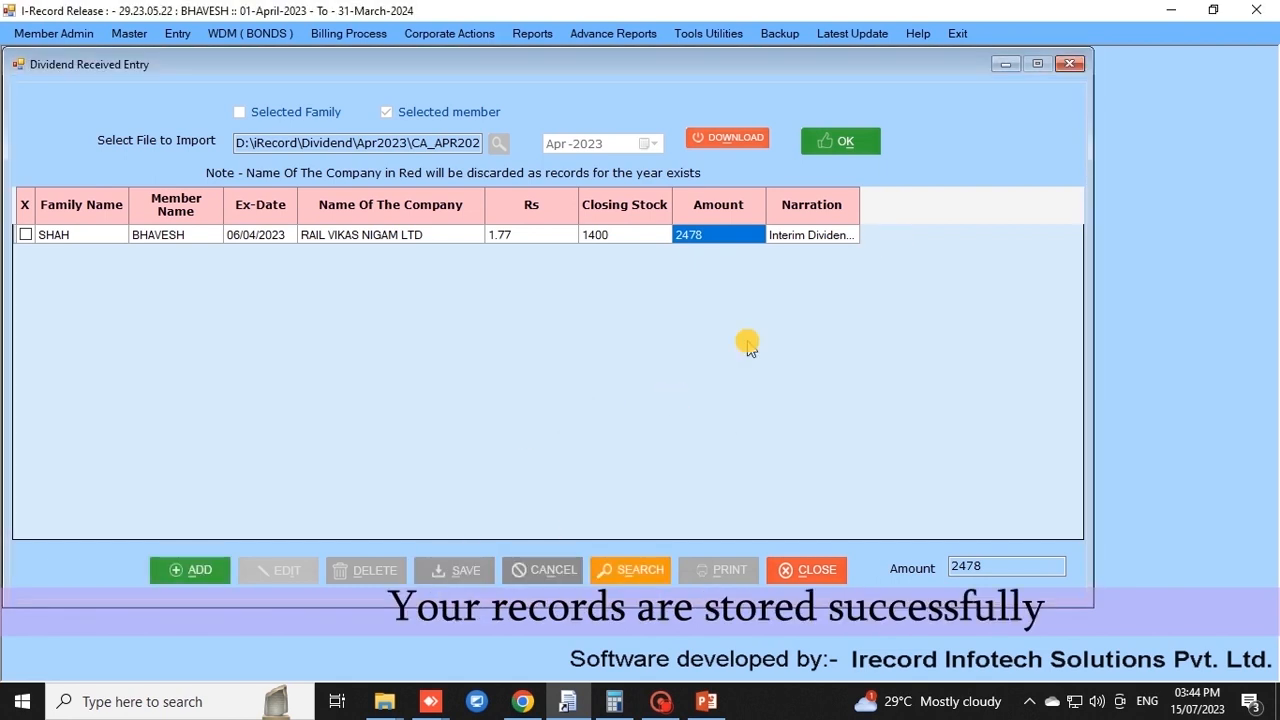
left_click(1069, 64)
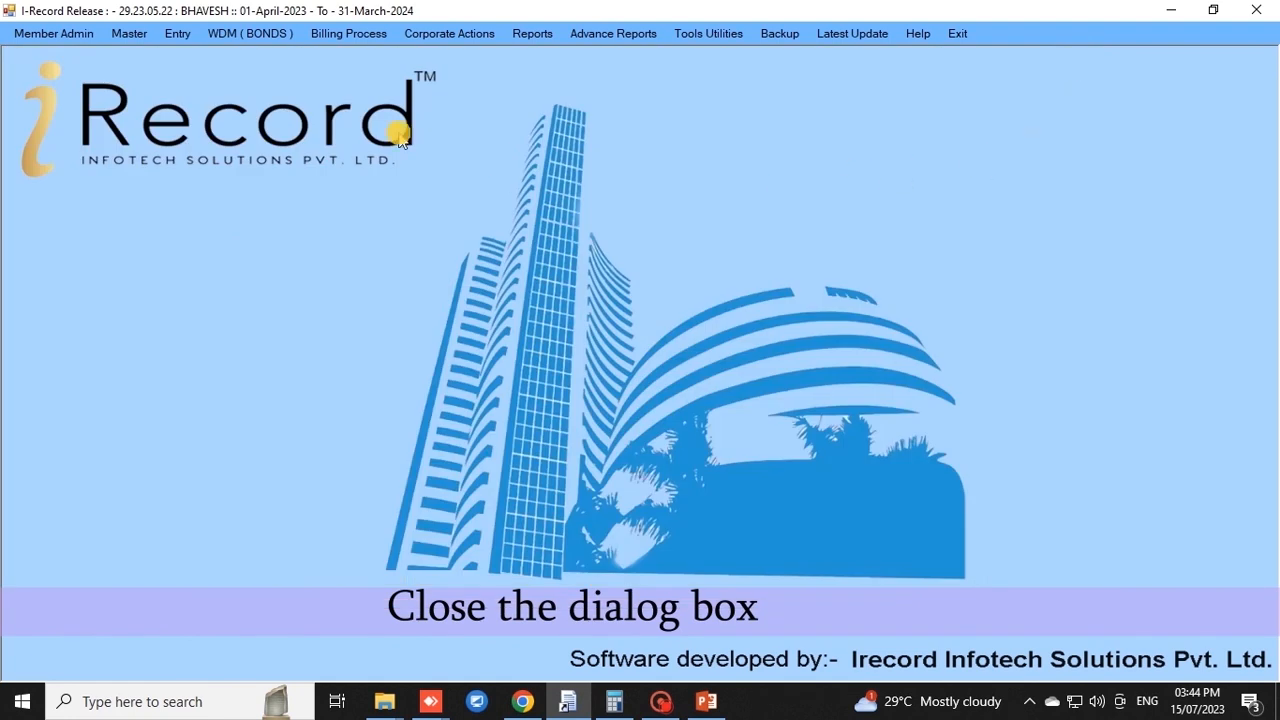
Open the Single Receipt / Payment entry form
left_click(184, 34)
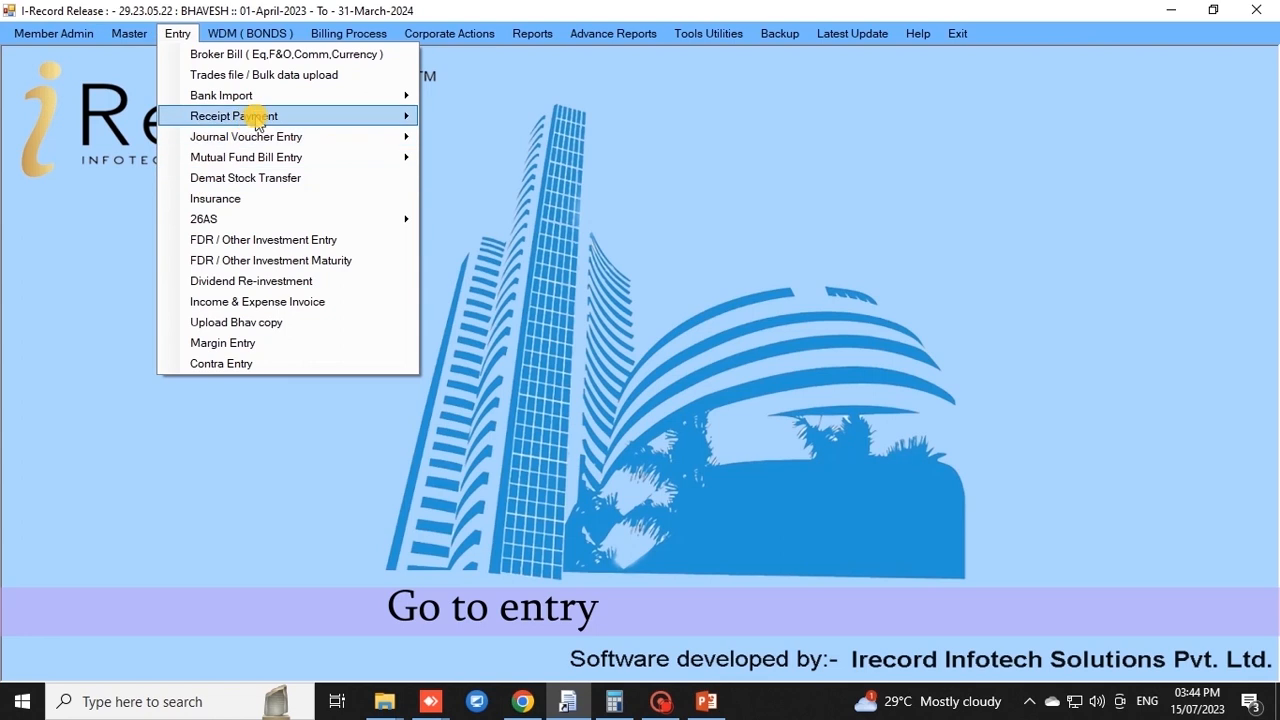
mouse_move(290, 116)
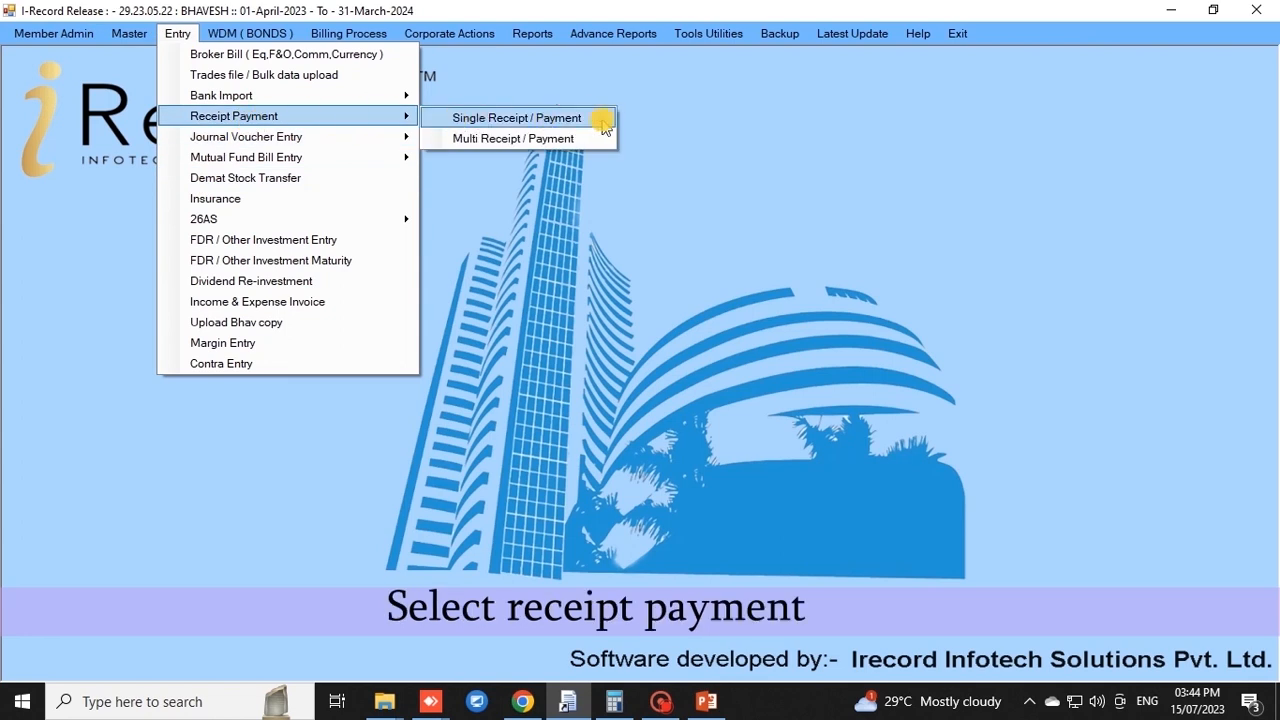
left_click(600, 119)
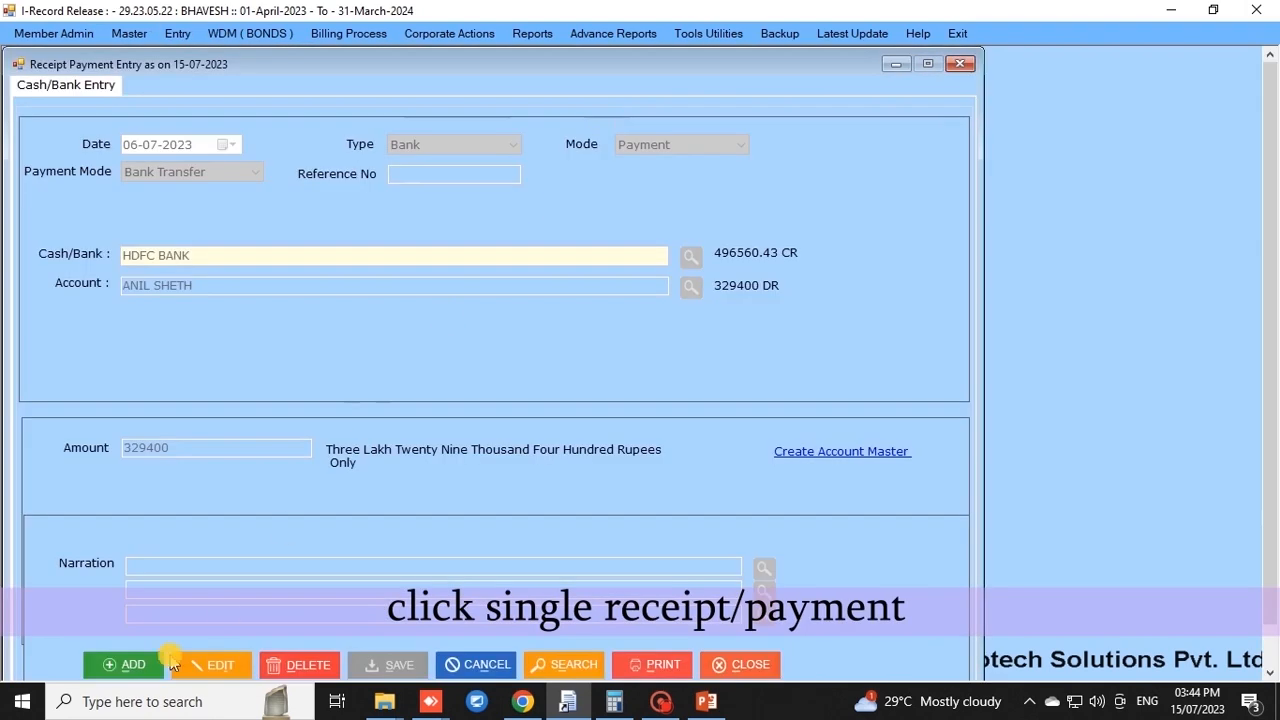
Search the cash/bank entries and open the 05/05/2023 HDFC BANK receipt credited to DIVIDEND RECEIVED
left_click(130, 666)
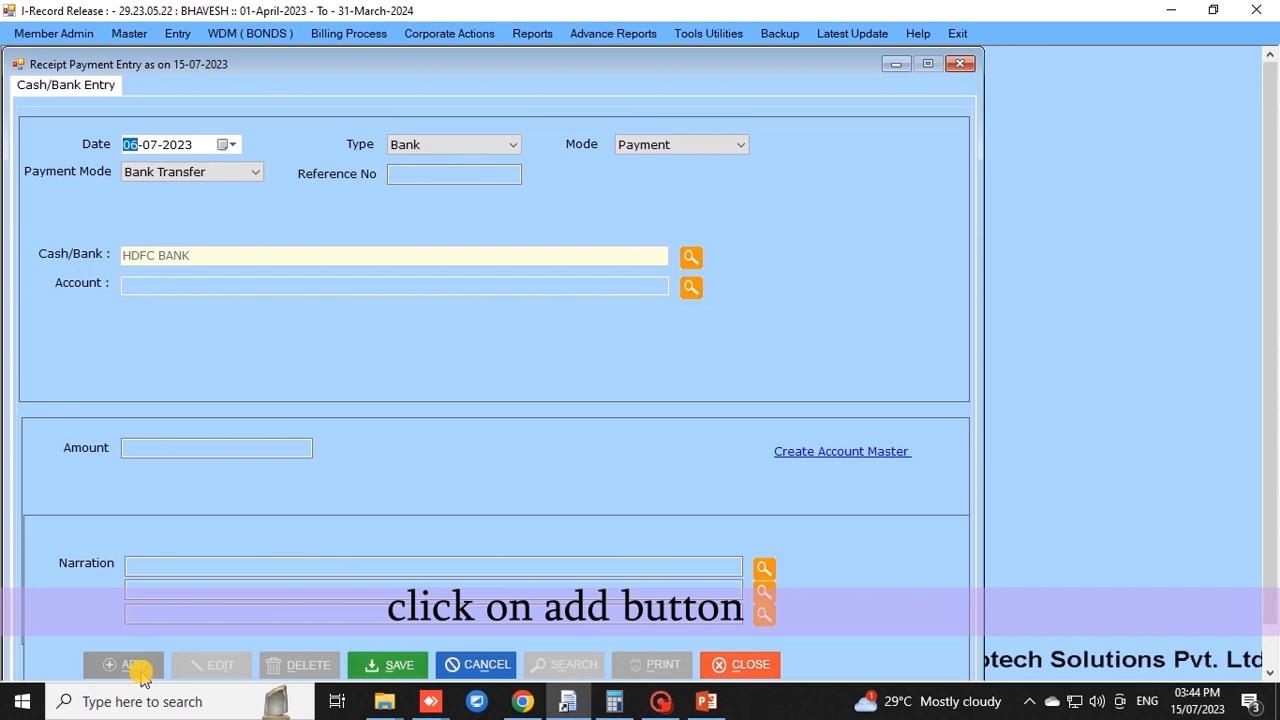
left_click(490, 664)
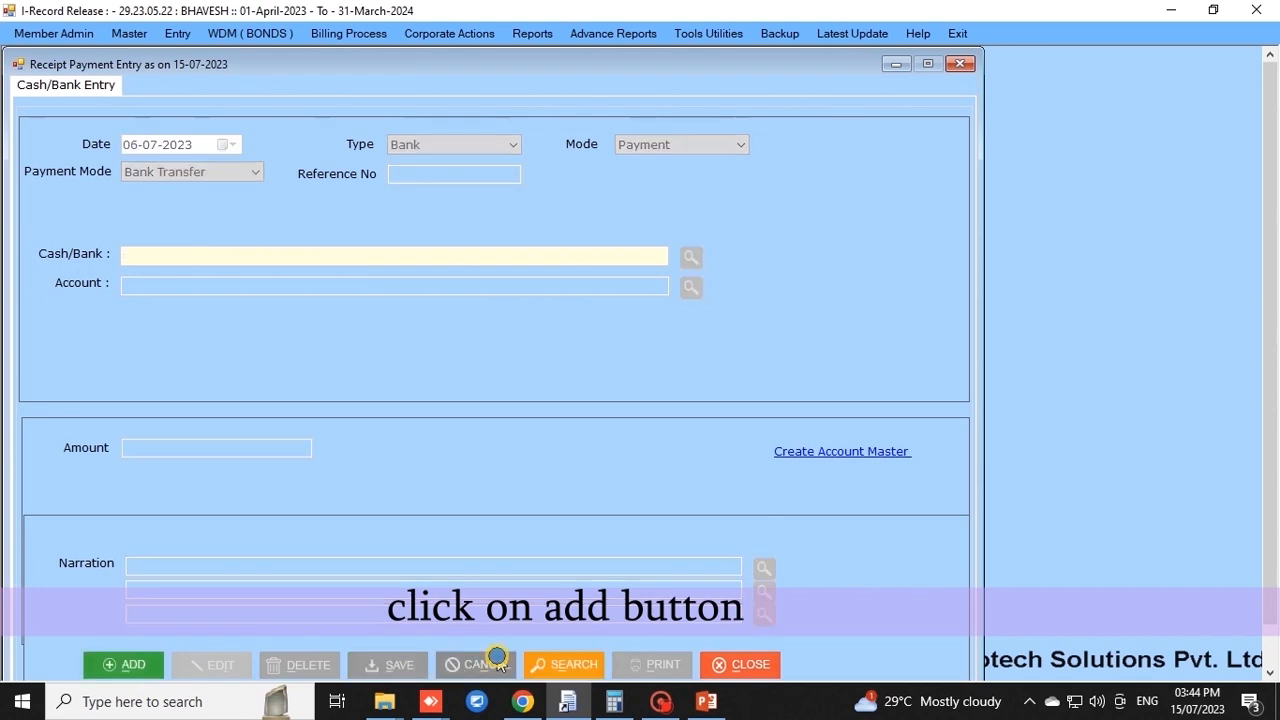
left_click(553, 664)
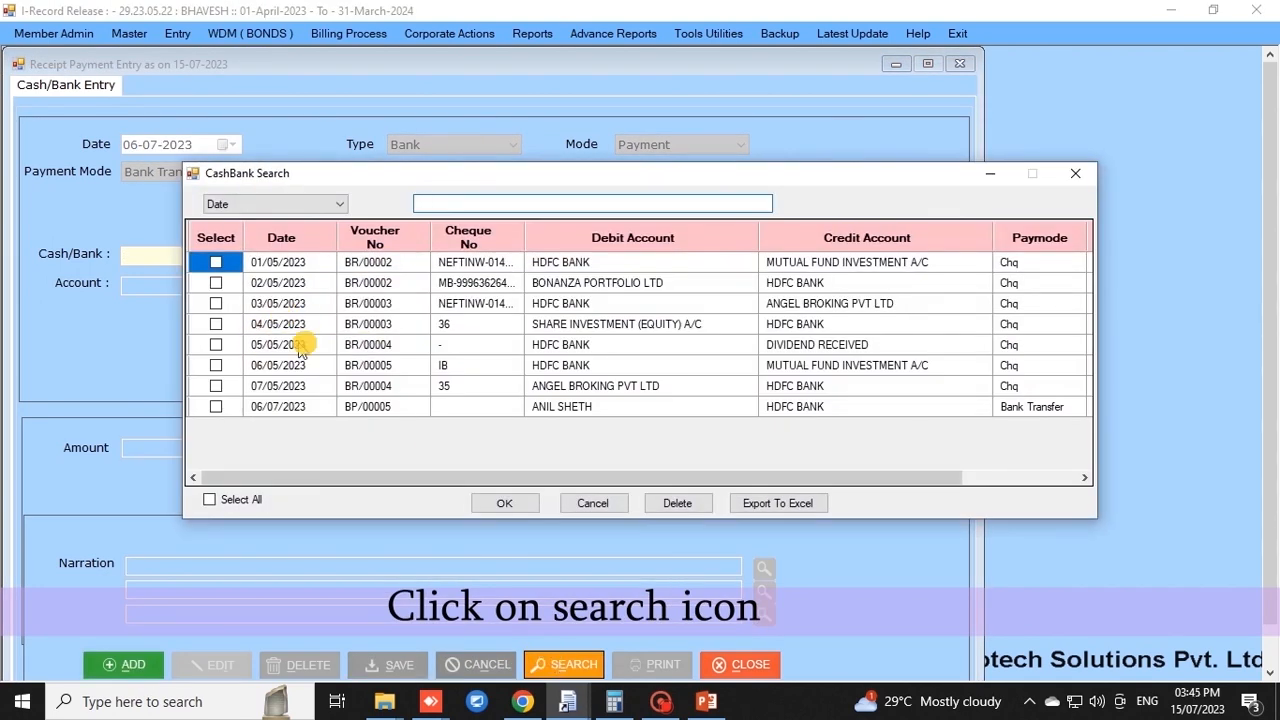
left_click(812, 345)
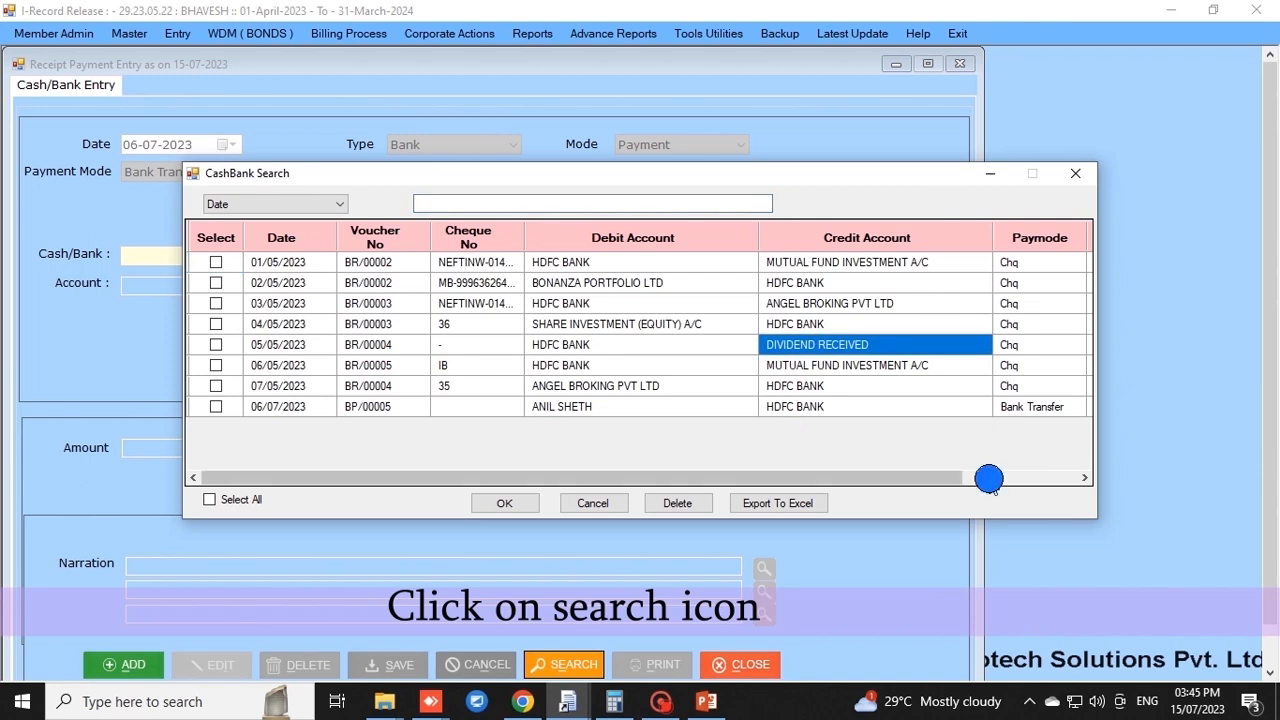
left_click(988, 477)
left_click(963, 349)
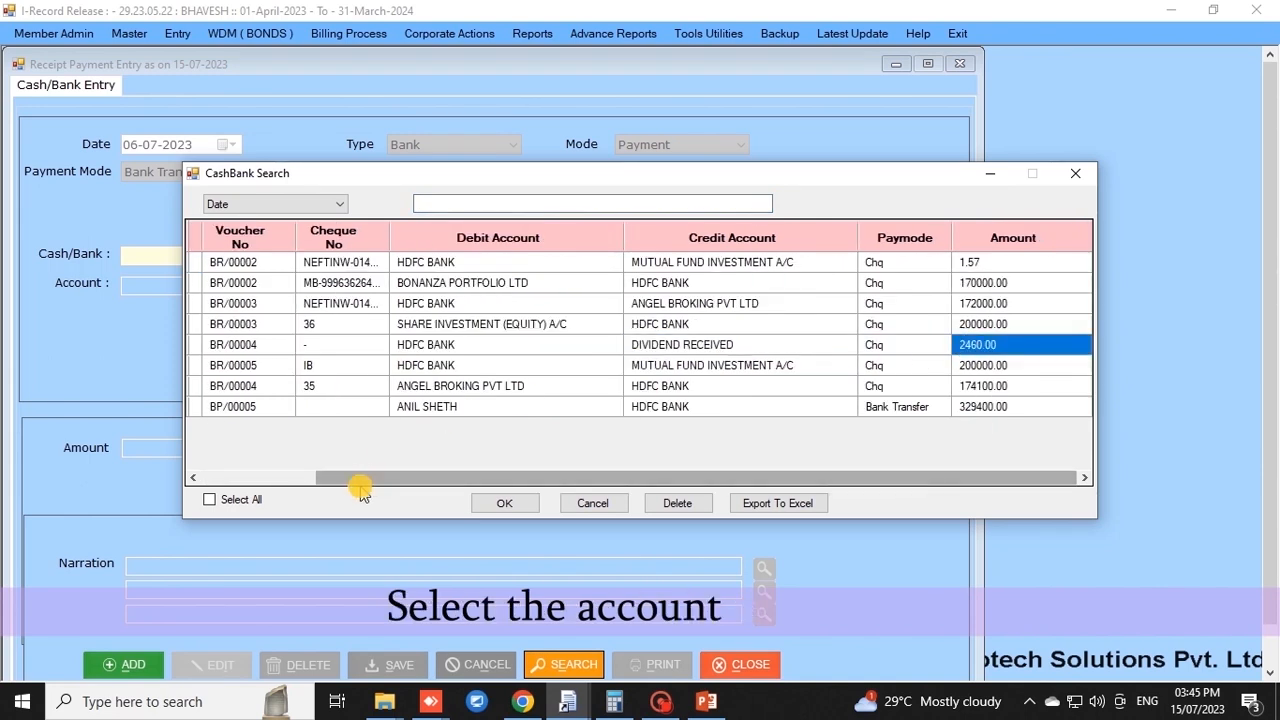
left_click(300, 477)
left_click(220, 344)
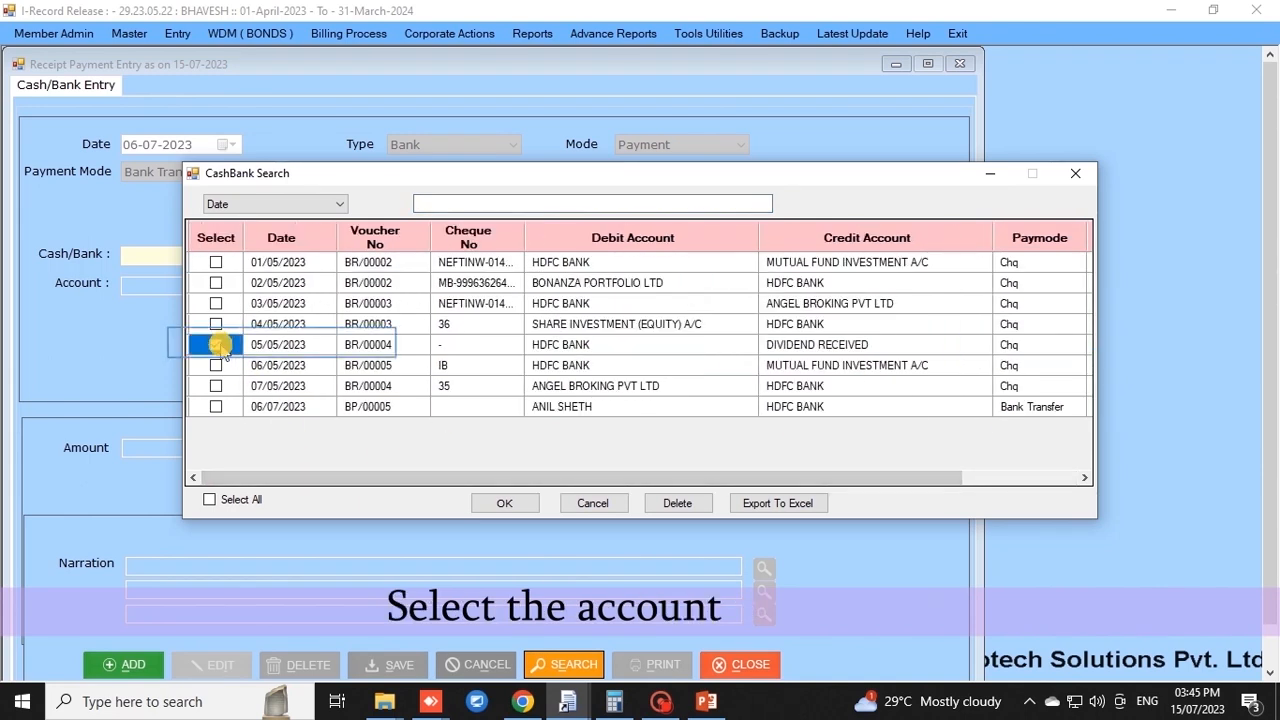
left_click(505, 503)
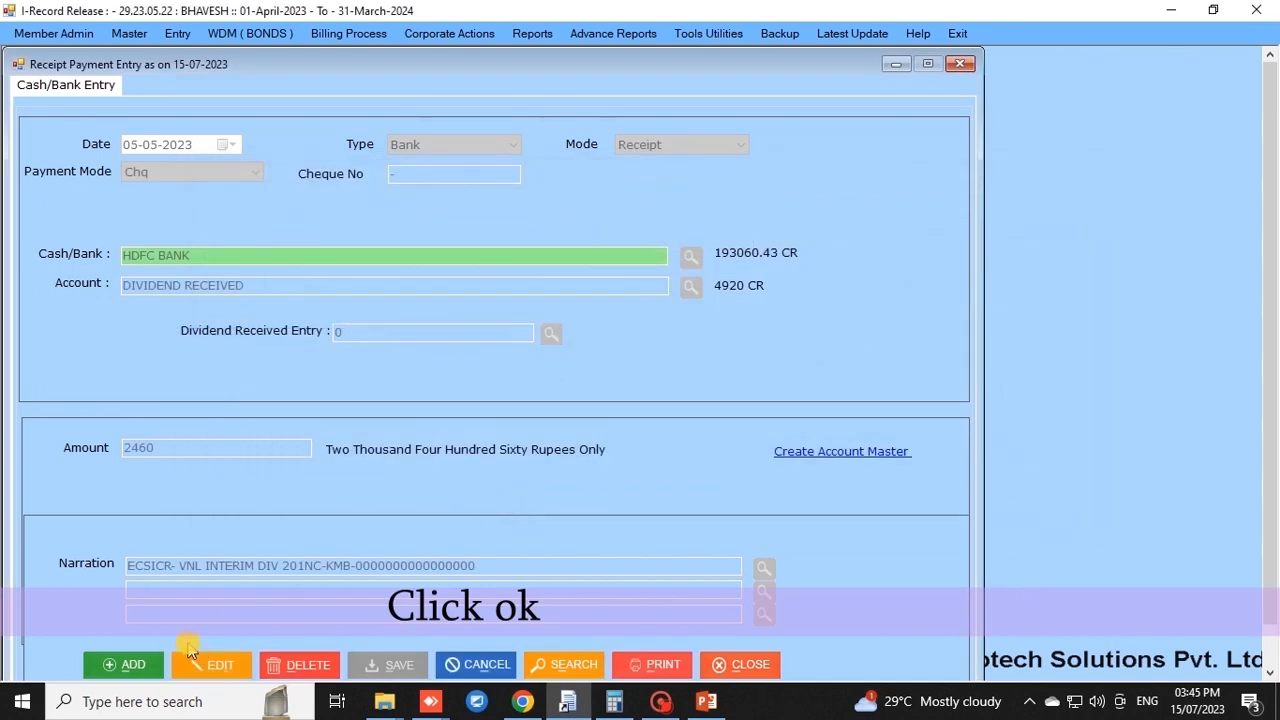
Edit the receipt to link the RAIL VIKAS NIGAM LTD dividend received entry, save the record and close the form
left_click(226, 668)
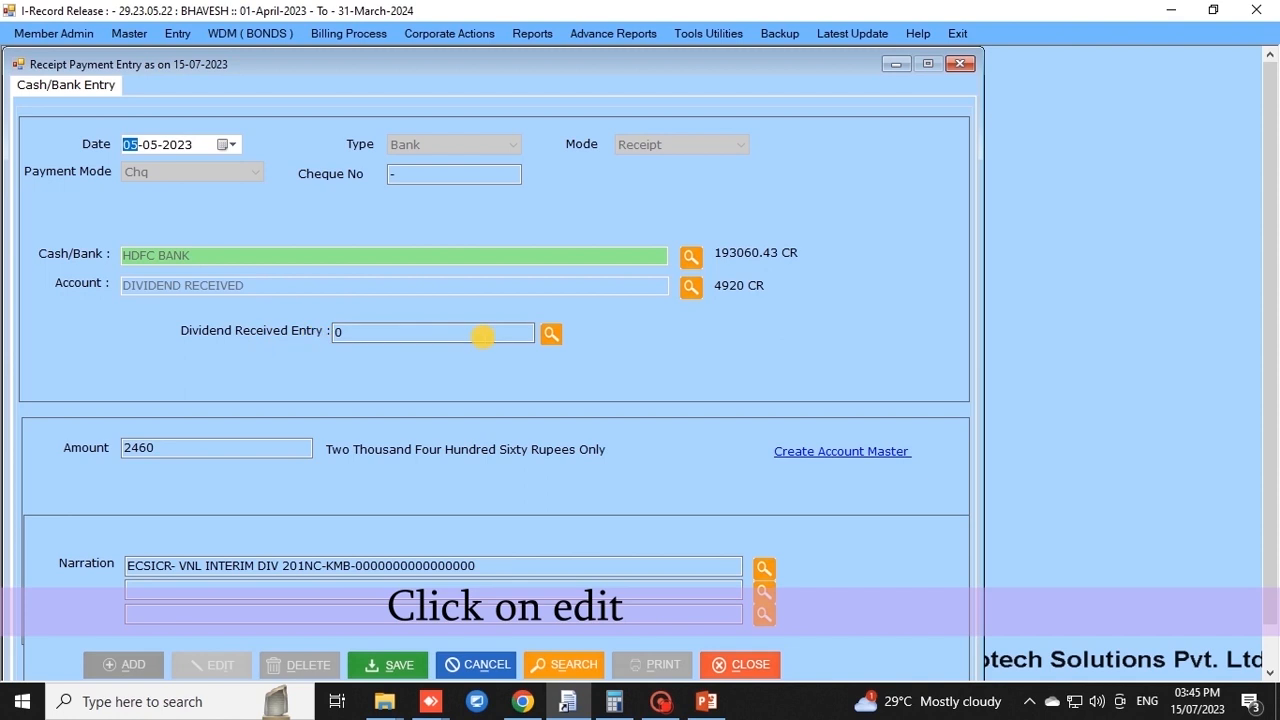
left_click(551, 334)
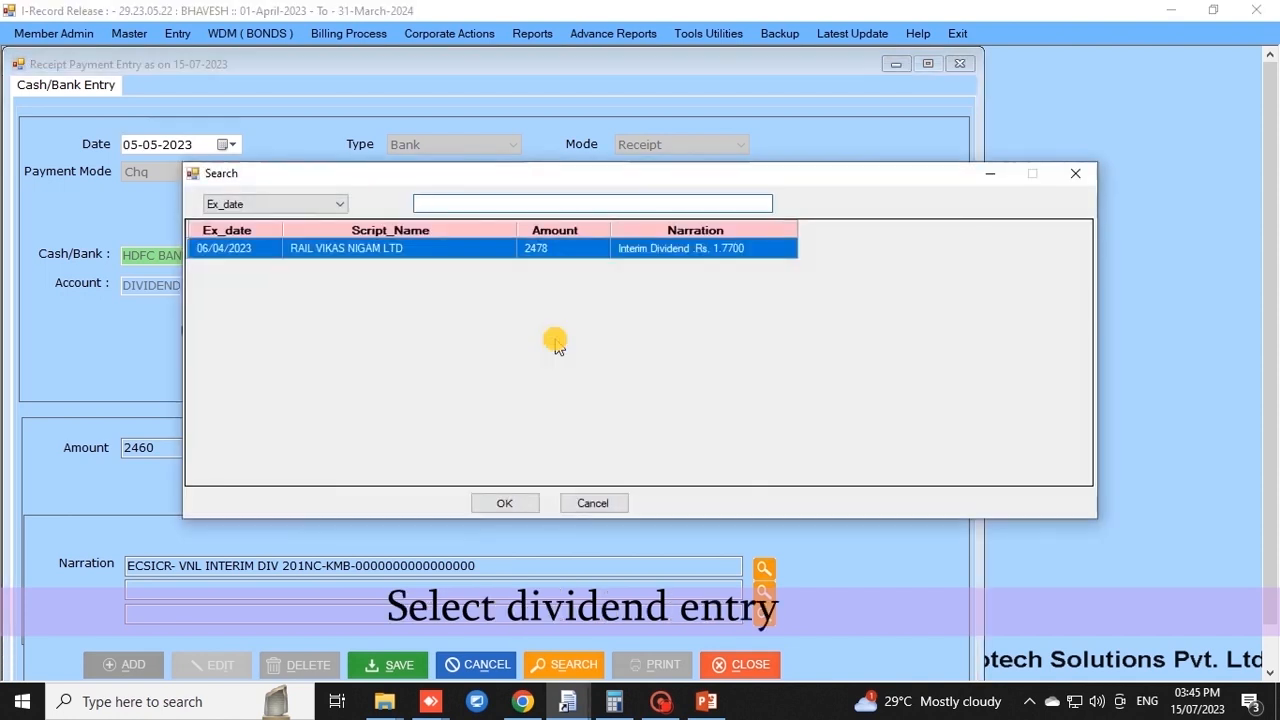
left_click(441, 250)
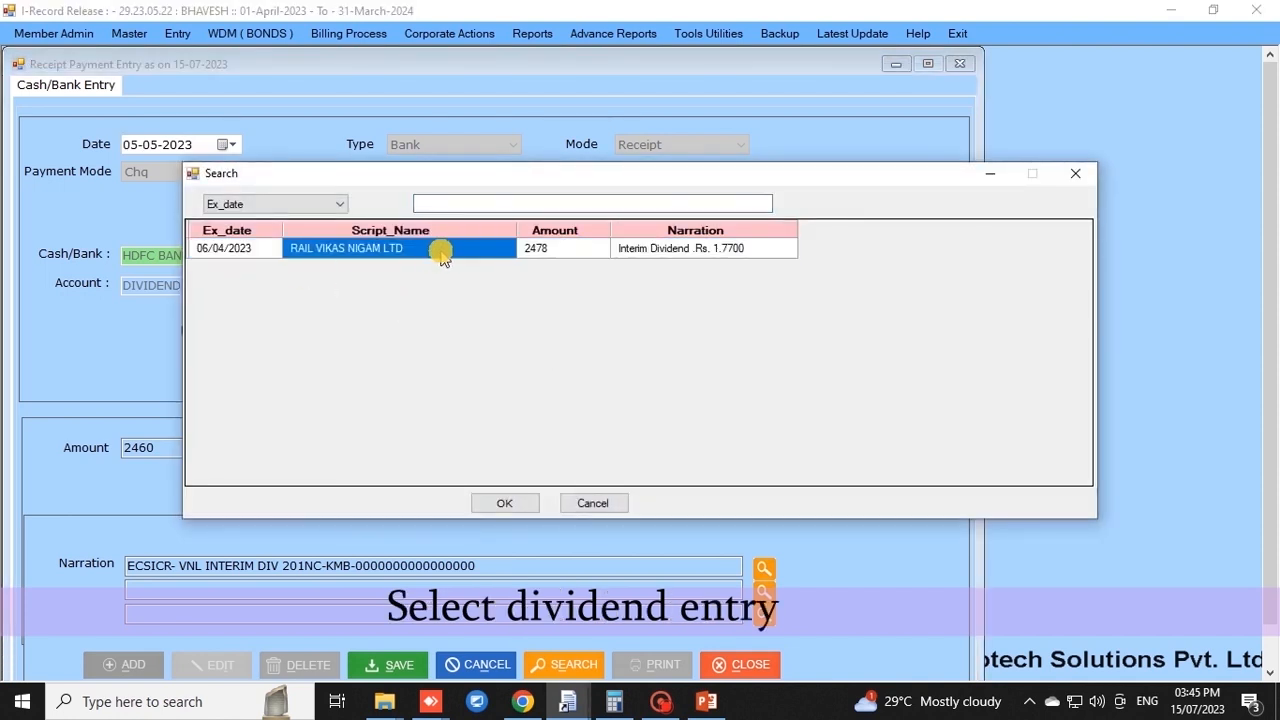
left_click(506, 503)
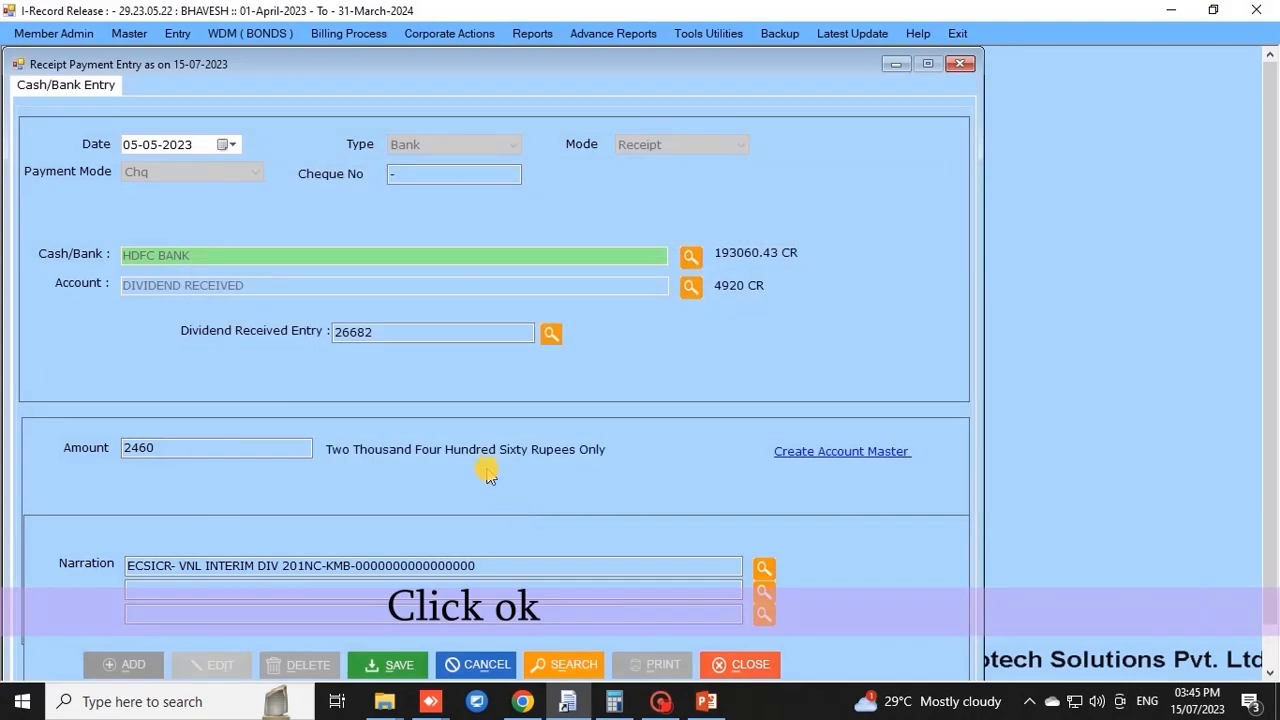
left_click(413, 675)
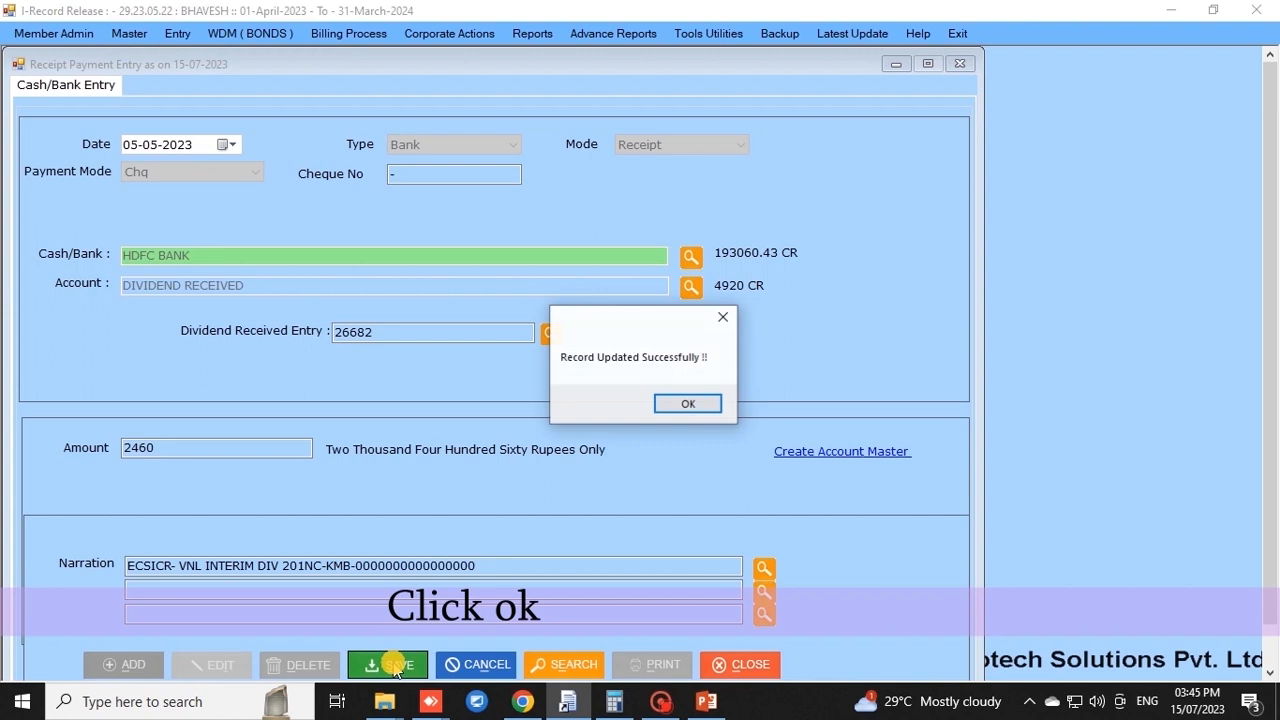
left_click(676, 406)
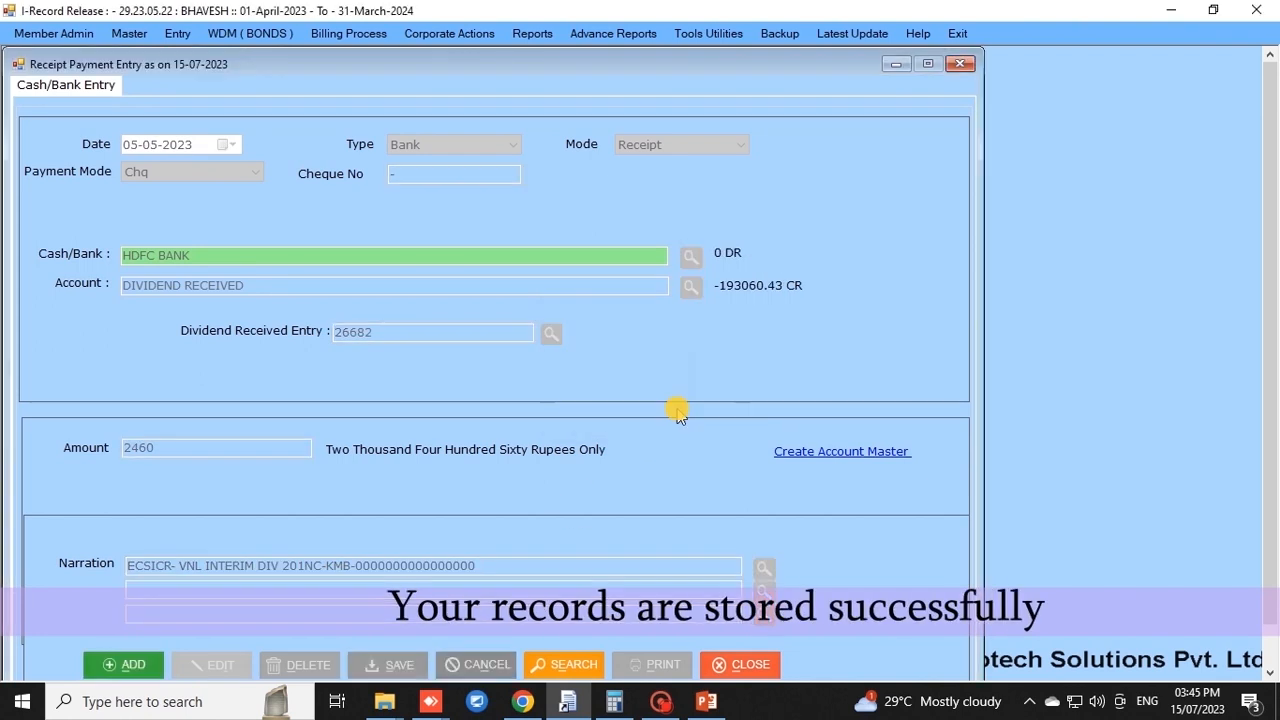
left_click(960, 65)
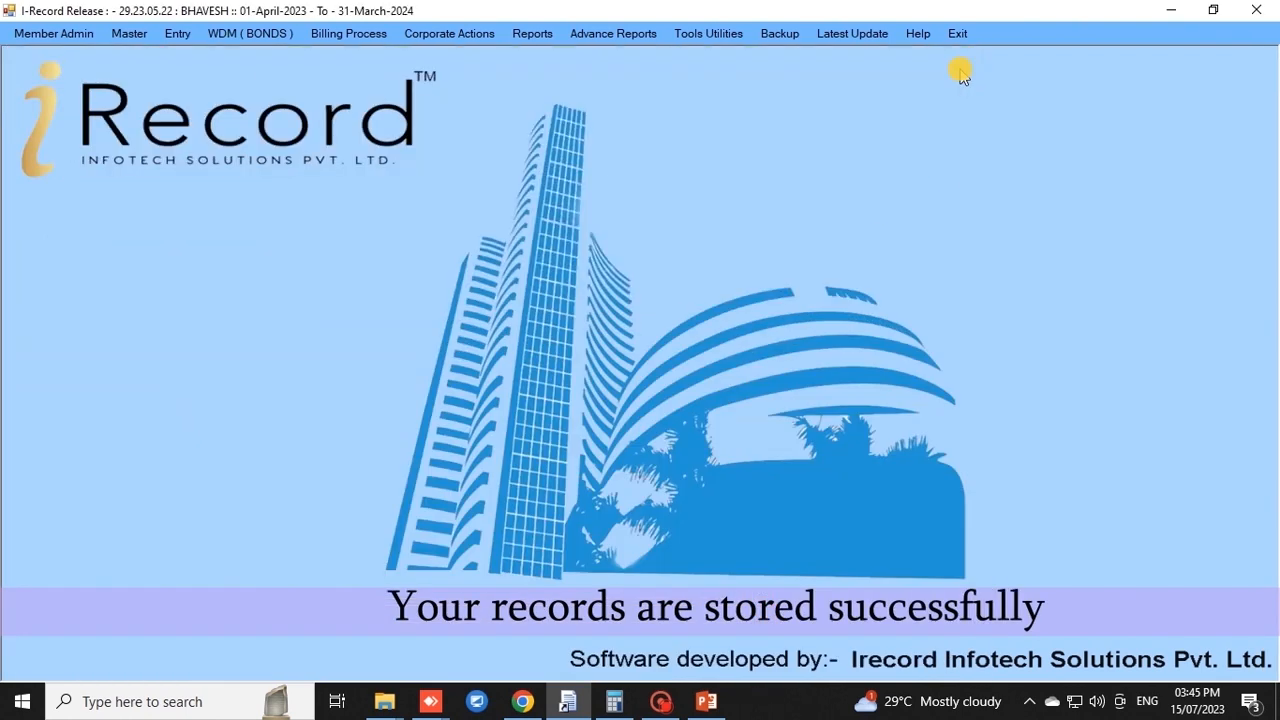
Generate the Dividend Receipt Reconciliation Report and check RAIL VIKAS NIGAM LTD's expected amount, actual amount received and TDS difference
left_click(532, 33)
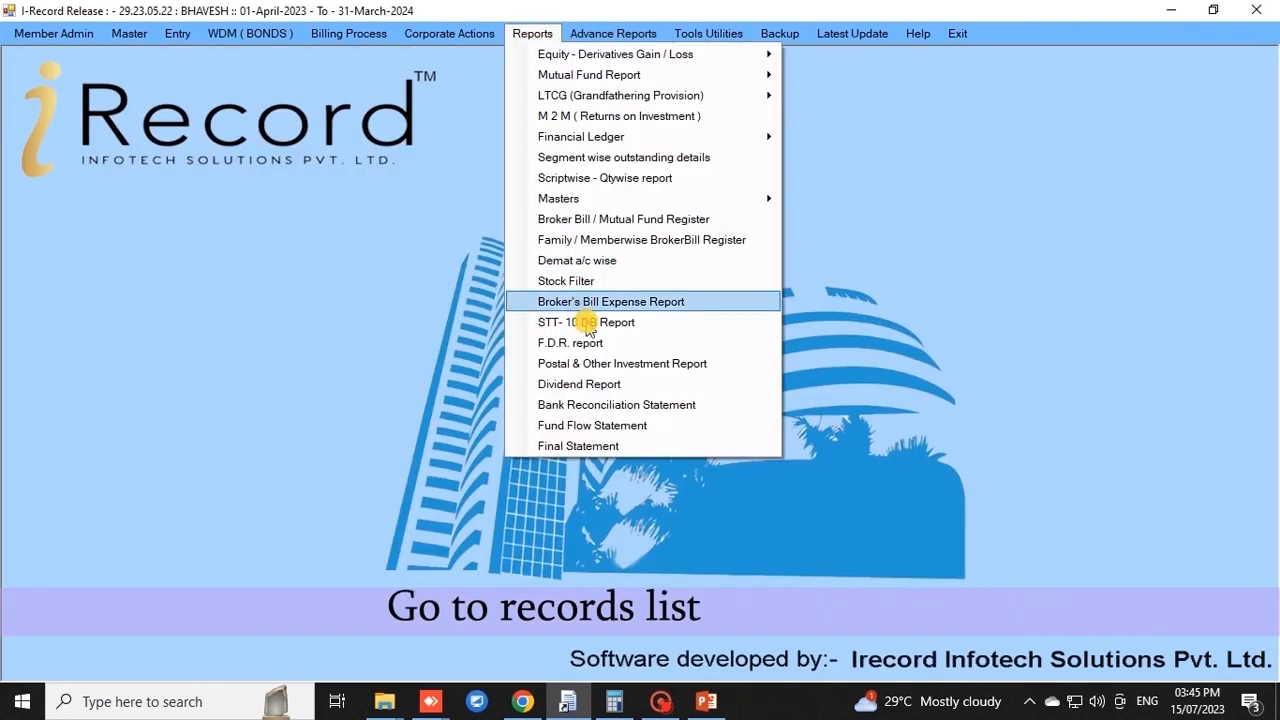
left_click(582, 384)
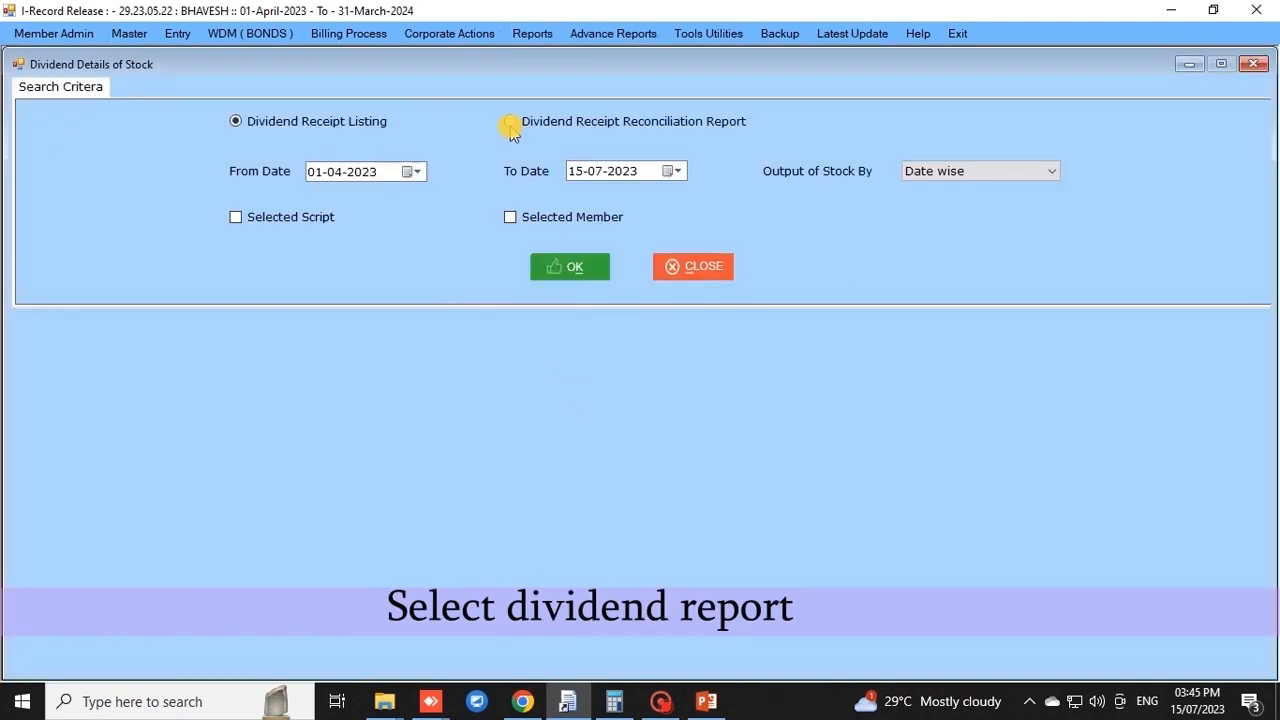
left_click(511, 122)
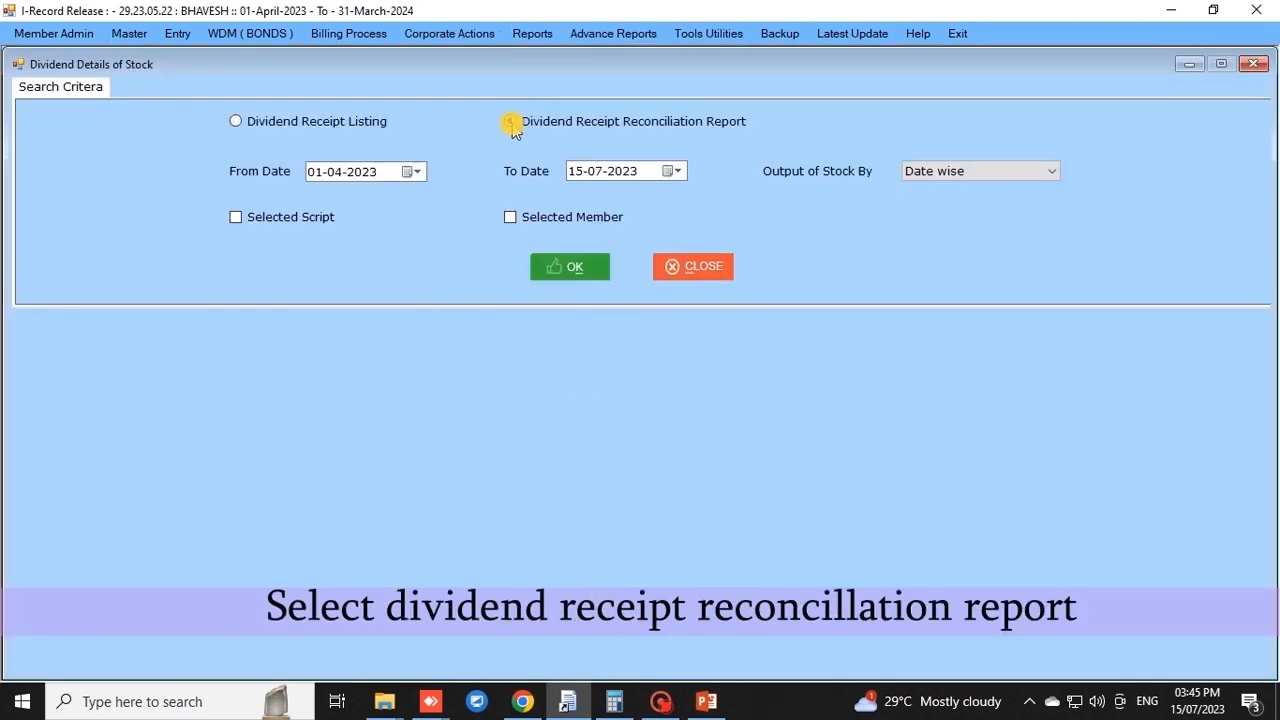
left_click(552, 268)
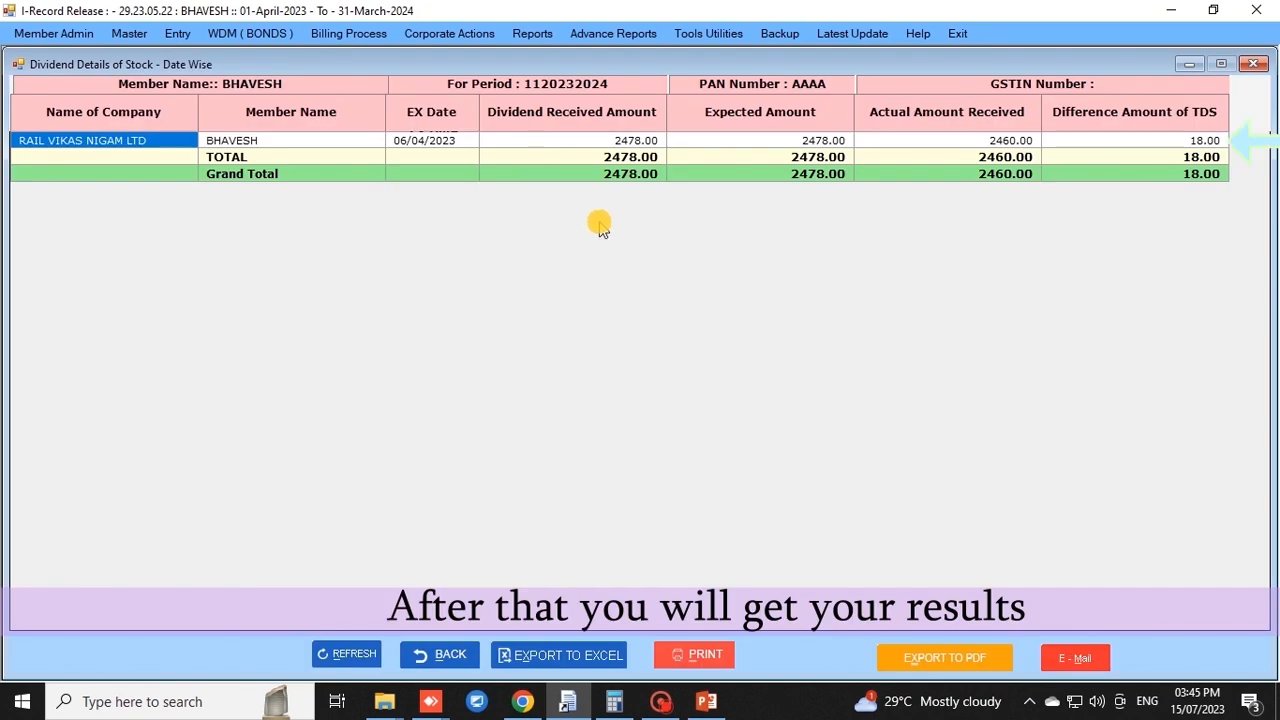
left_click(799, 142)
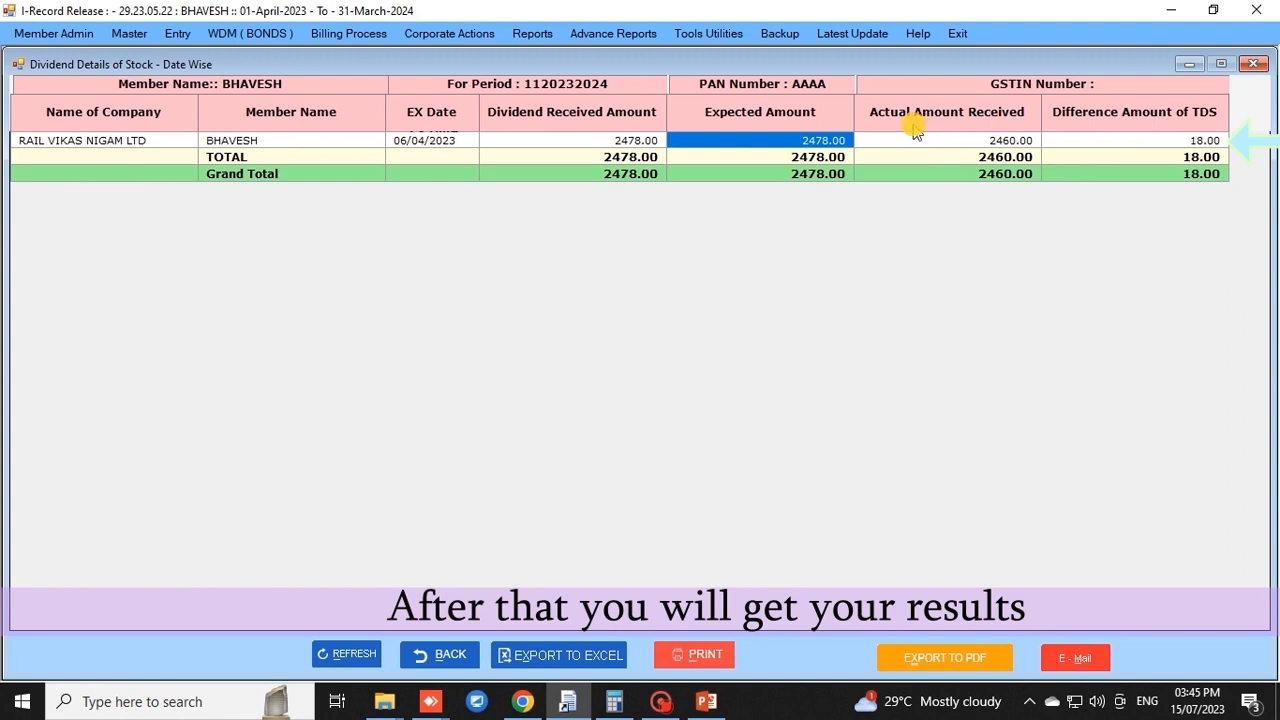
left_click(962, 140)
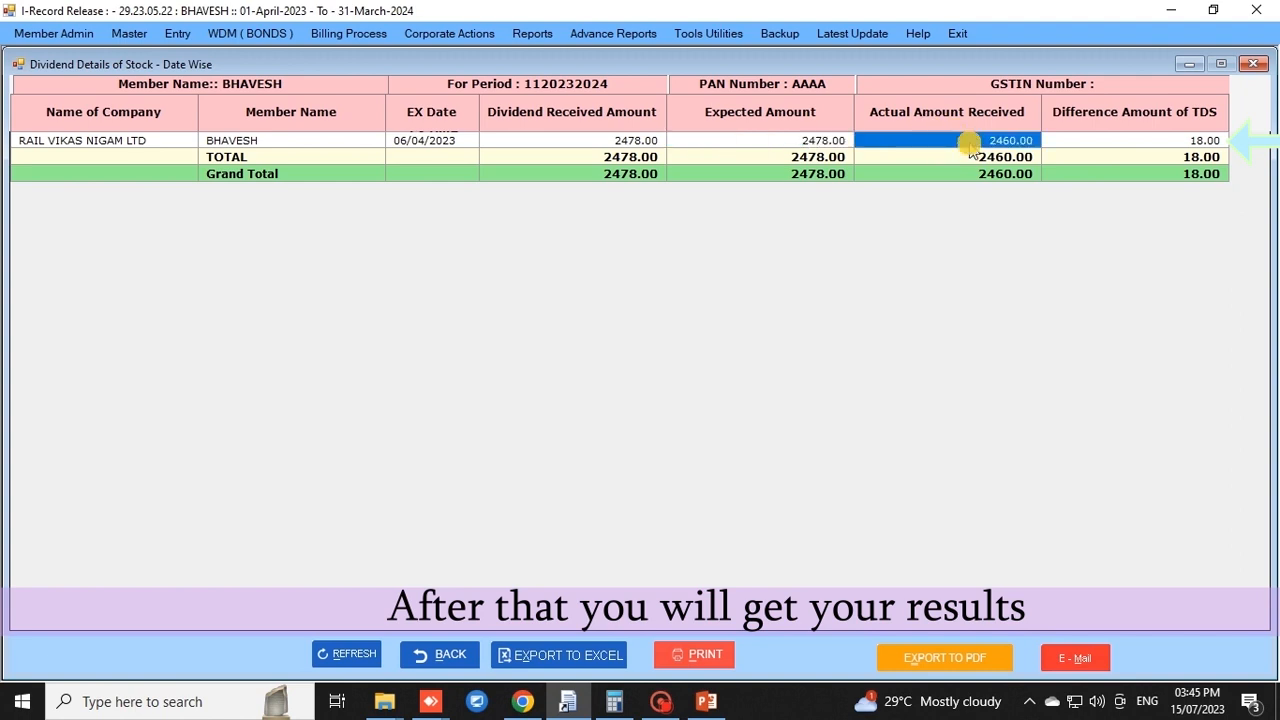
left_click(1162, 143)
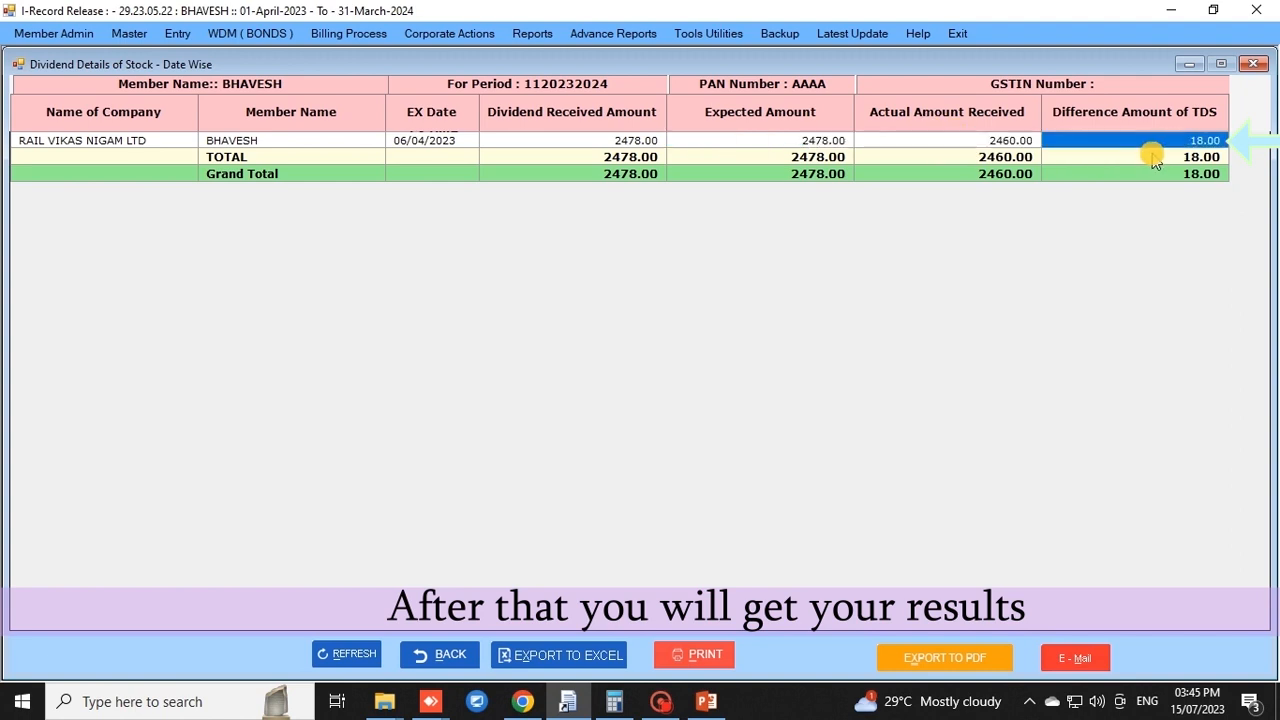